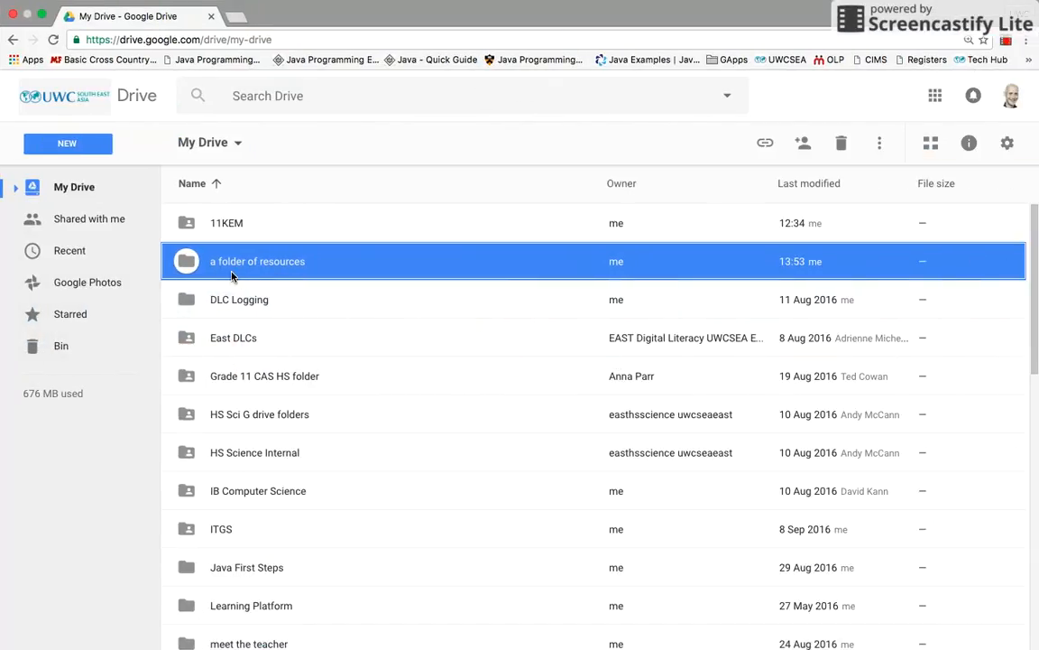
Look inside "a folder of resources" and turn on its link sharing so anyone at United World College of South East Asia with the link can edit
double_click(204, 262)
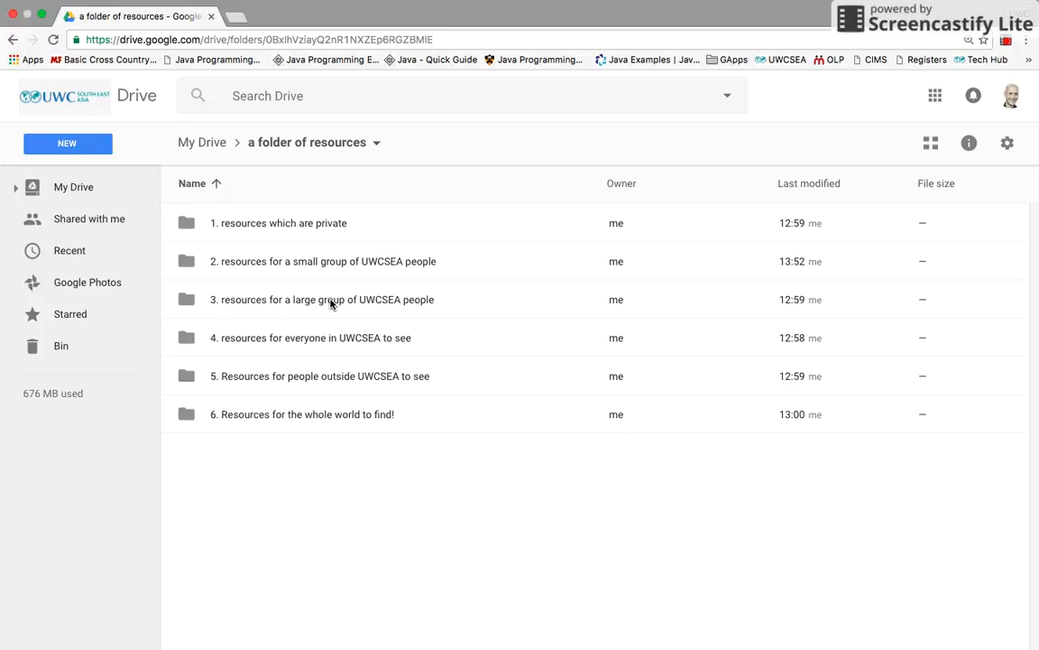
left_click(211, 148)
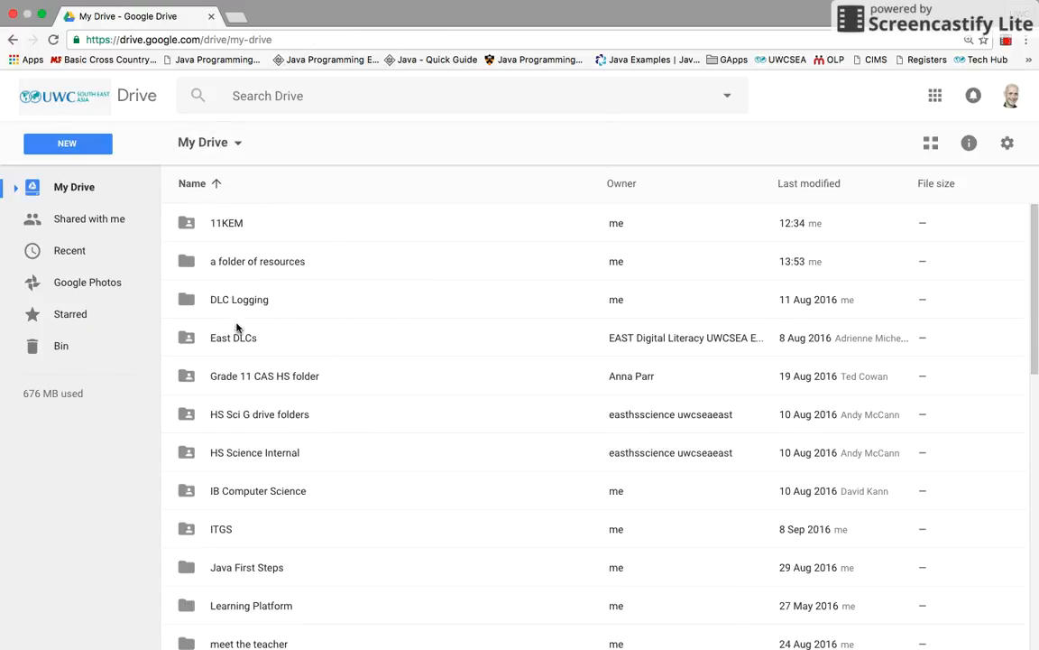
right_click(245, 268)
left_click(268, 327)
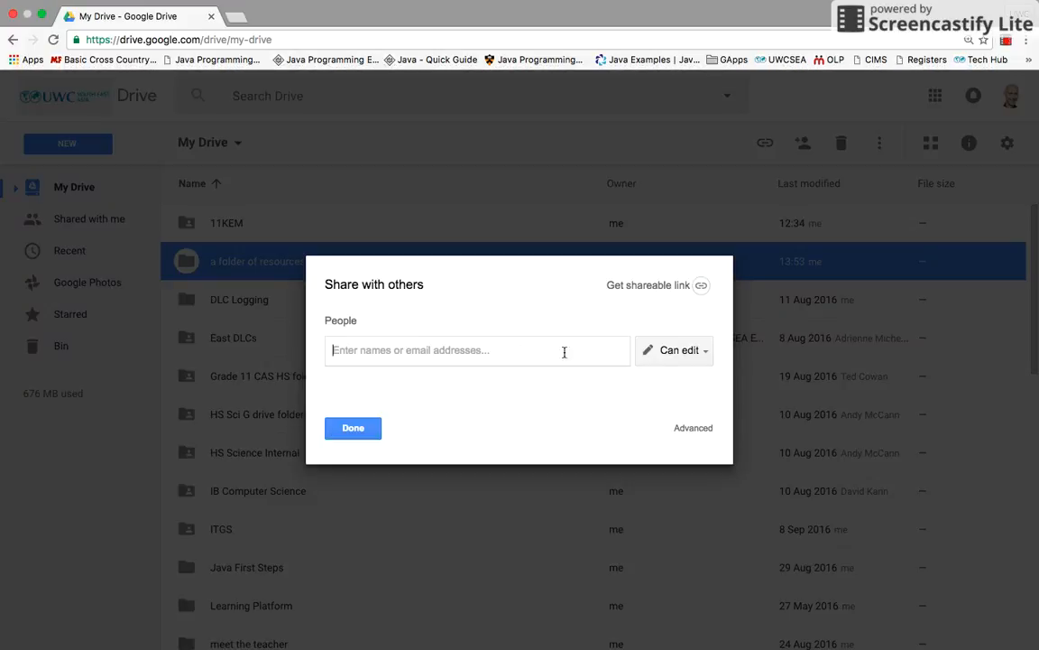
left_click(701, 287)
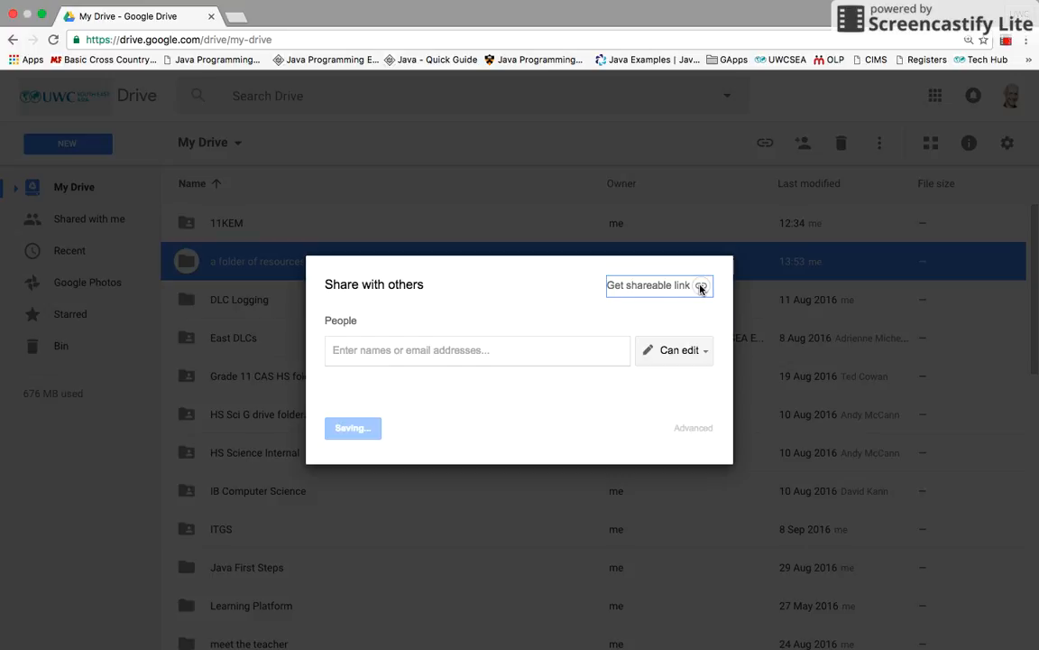
left_click(576, 346)
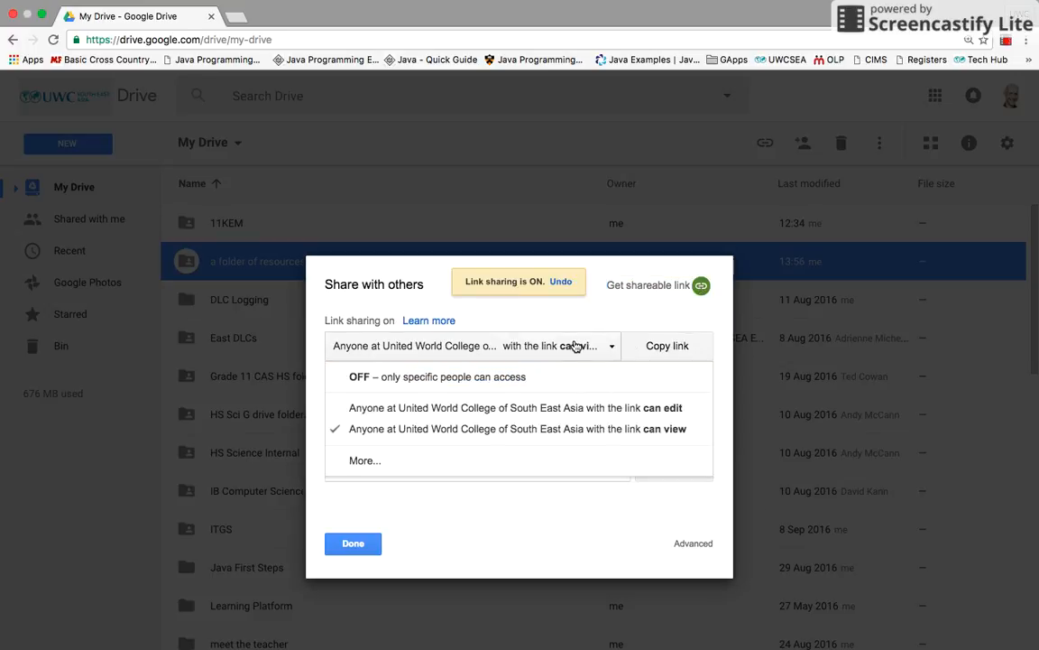
left_click(442, 416)
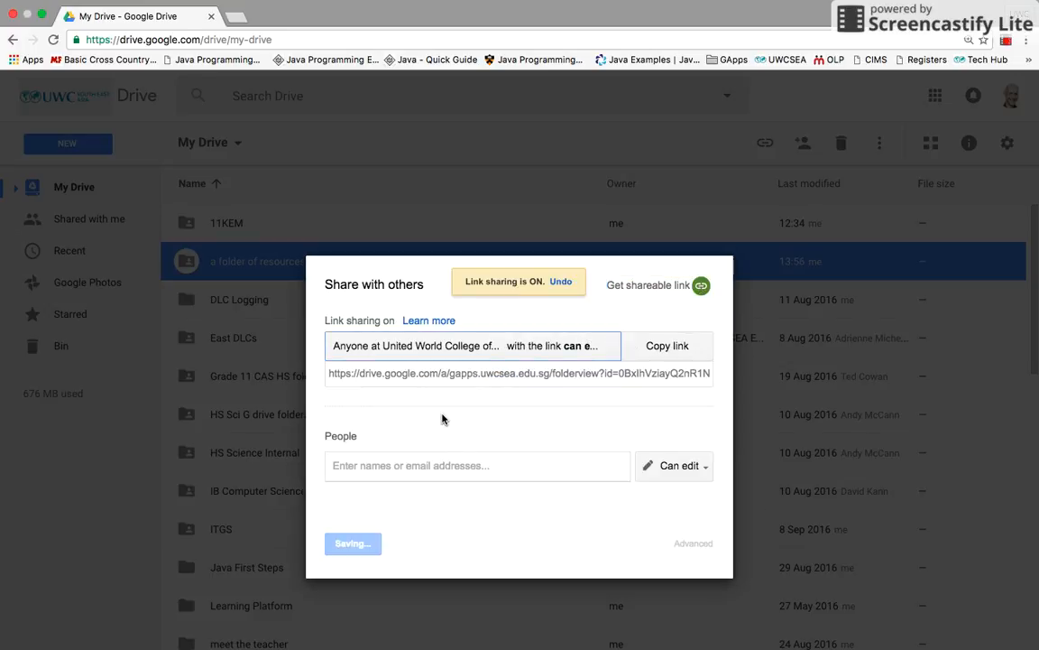
left_click(341, 549)
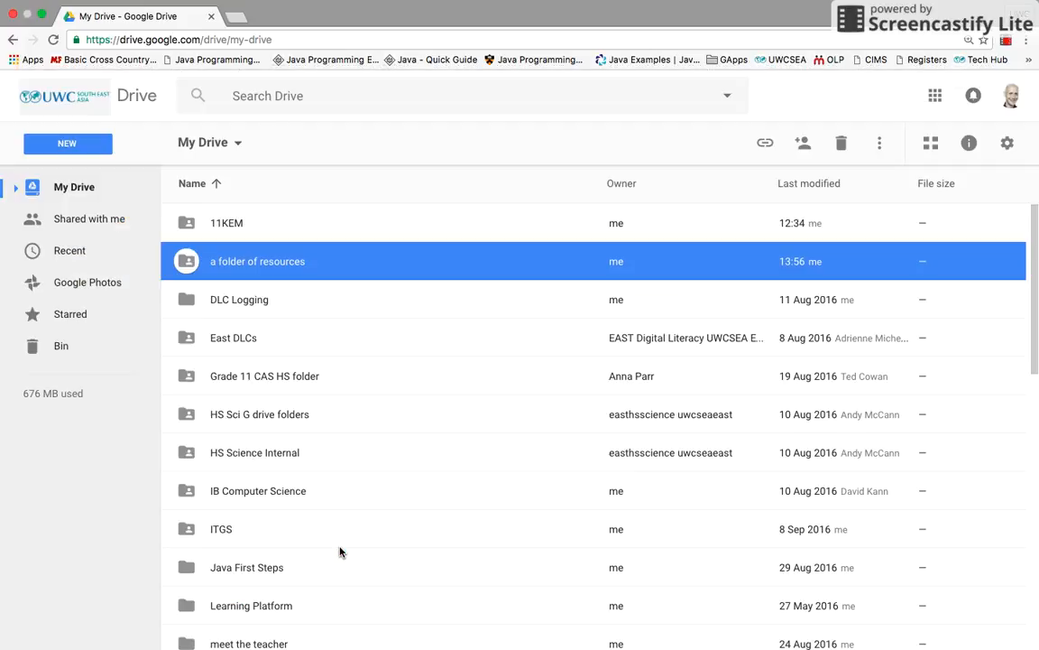
Check the subfolders of "a folder of resources" and turn its link sharing off so only specific people can access it
double_click(190, 268)
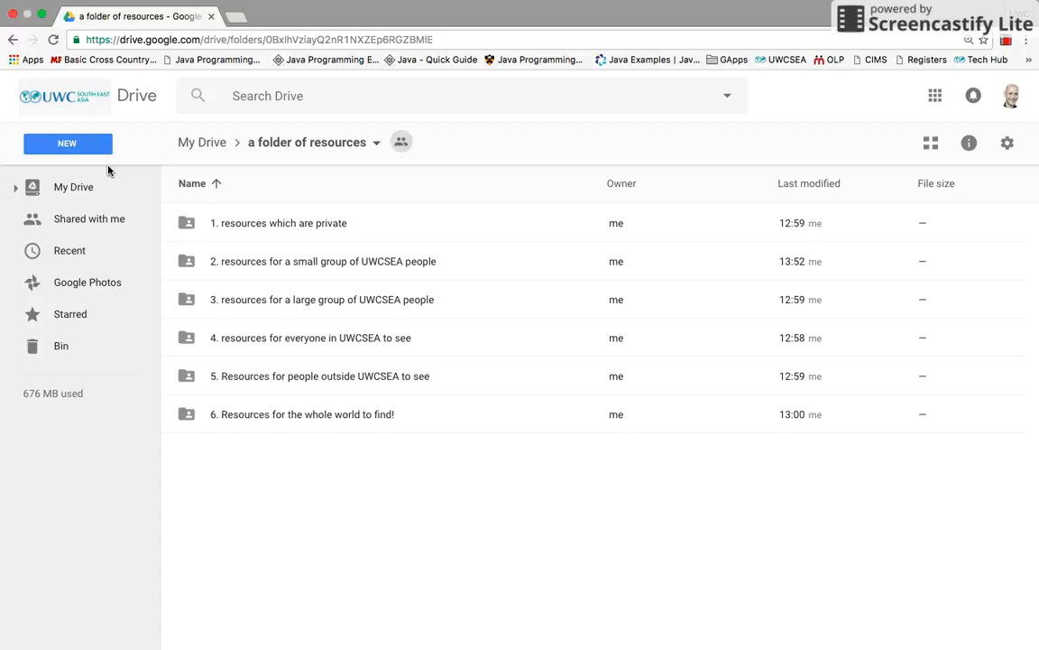
left_click(296, 229)
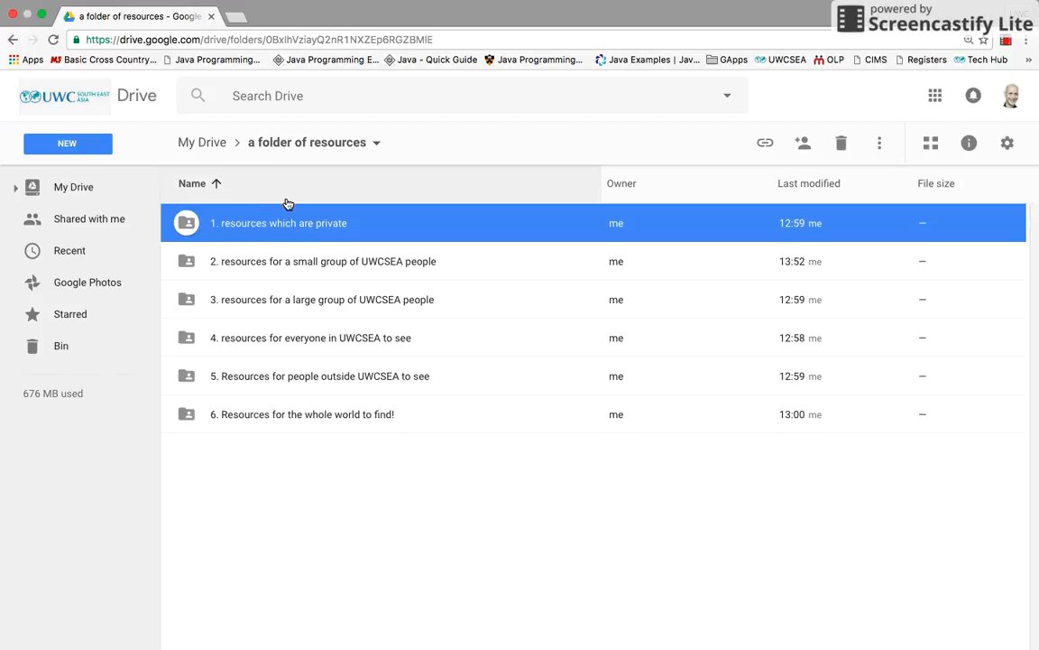
left_click(208, 142)
left_click(207, 264)
right_click(221, 268)
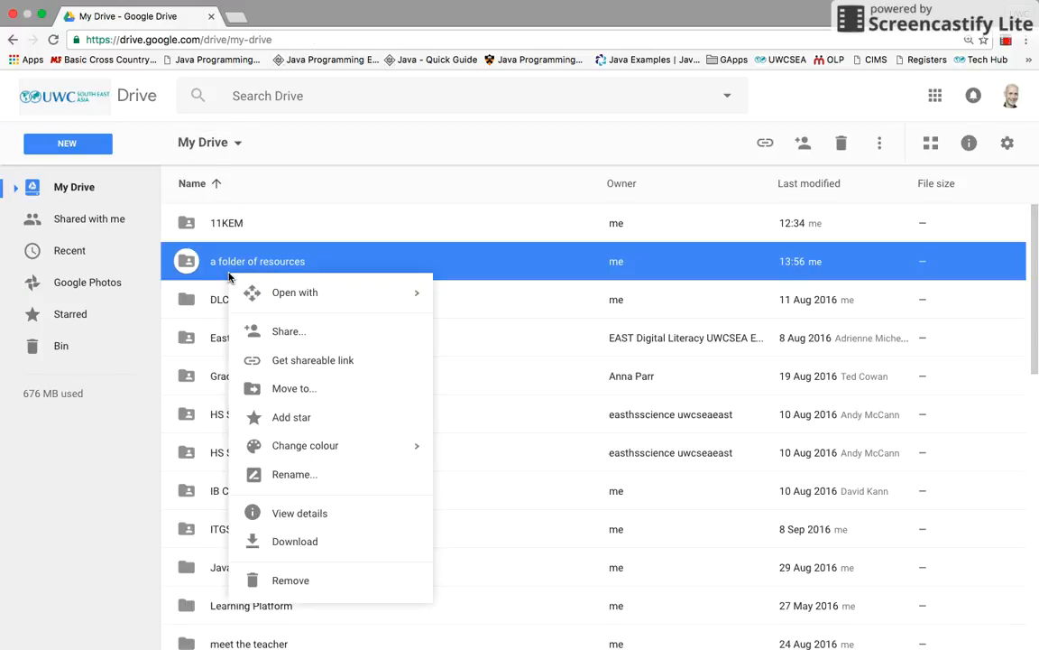
left_click(255, 331)
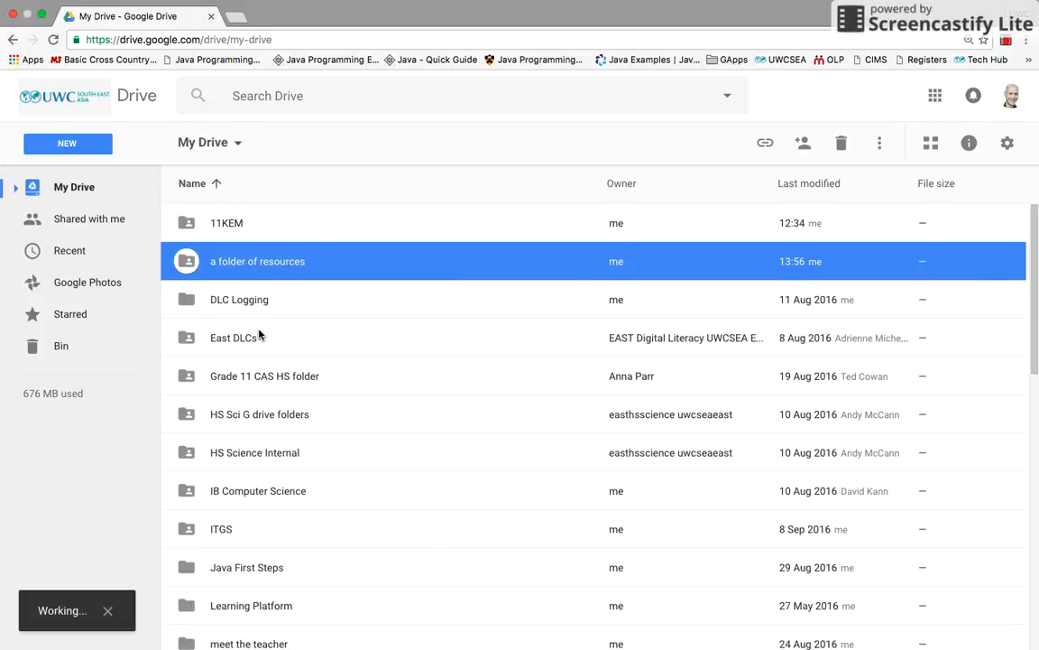
left_click(571, 290)
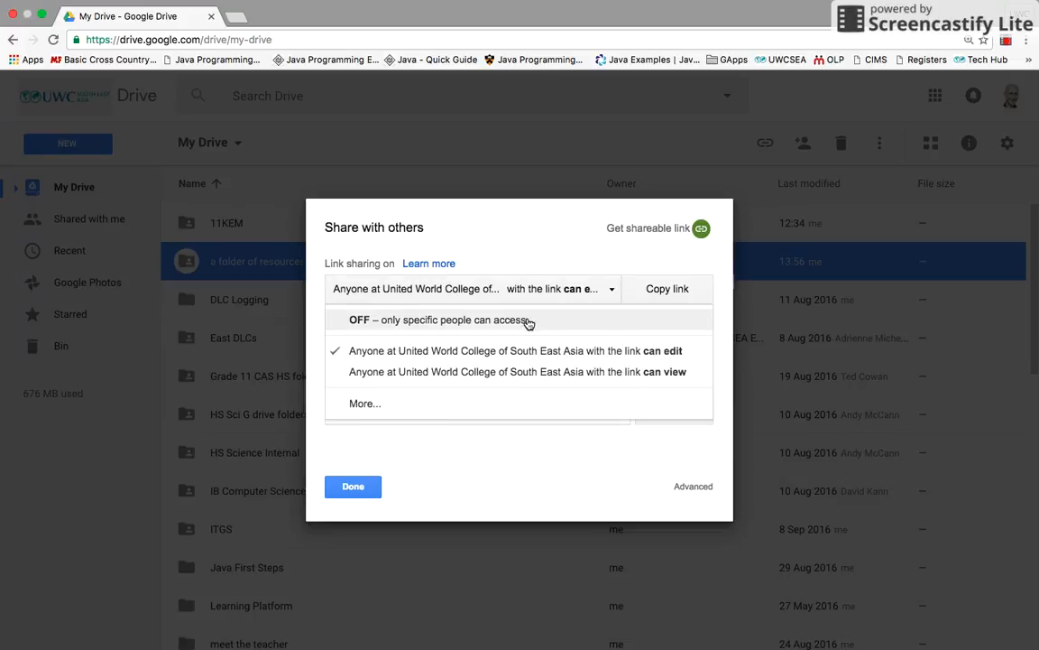
left_click(528, 321)
left_click(352, 486)
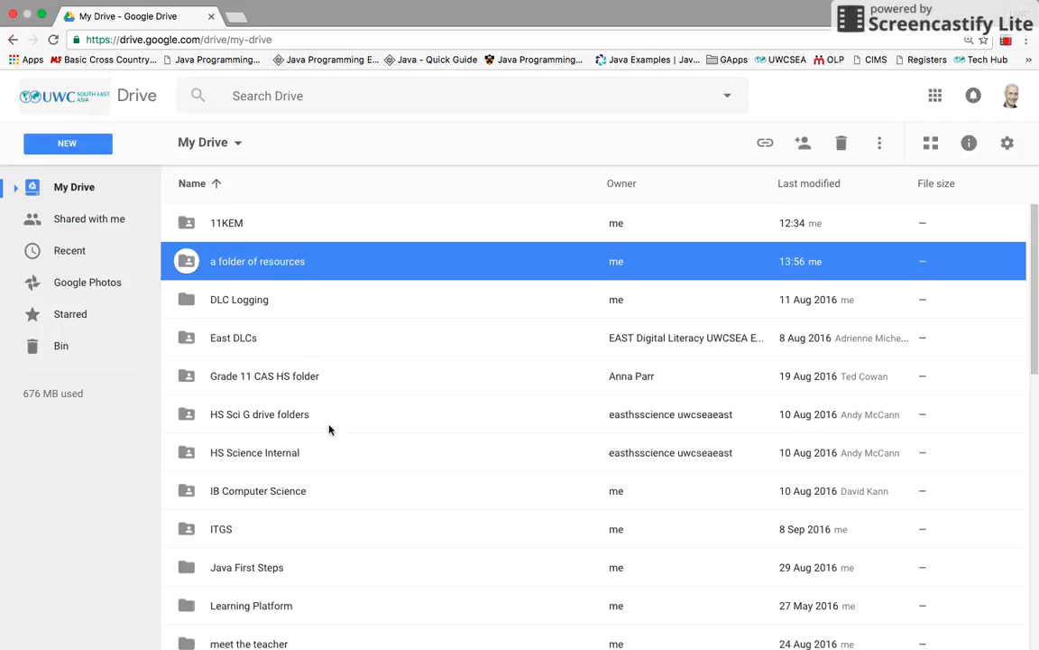
Inside "a folder of resources", share "2. resources for a small group of UWCSEA people" with one colleague, giving Can edit access
double_click(264, 269)
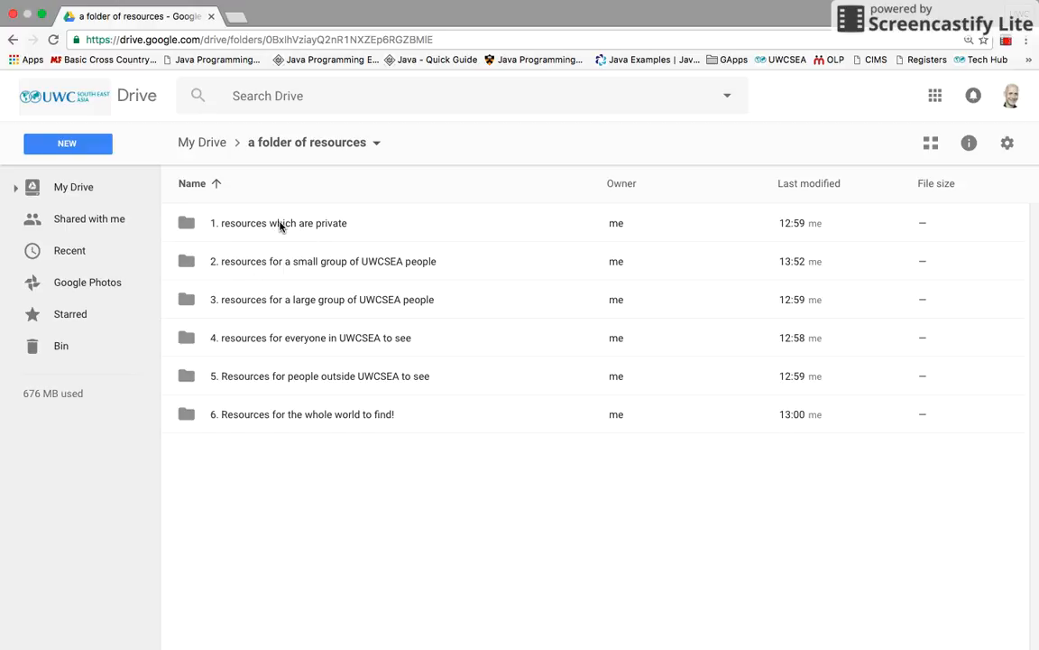
left_click(255, 267)
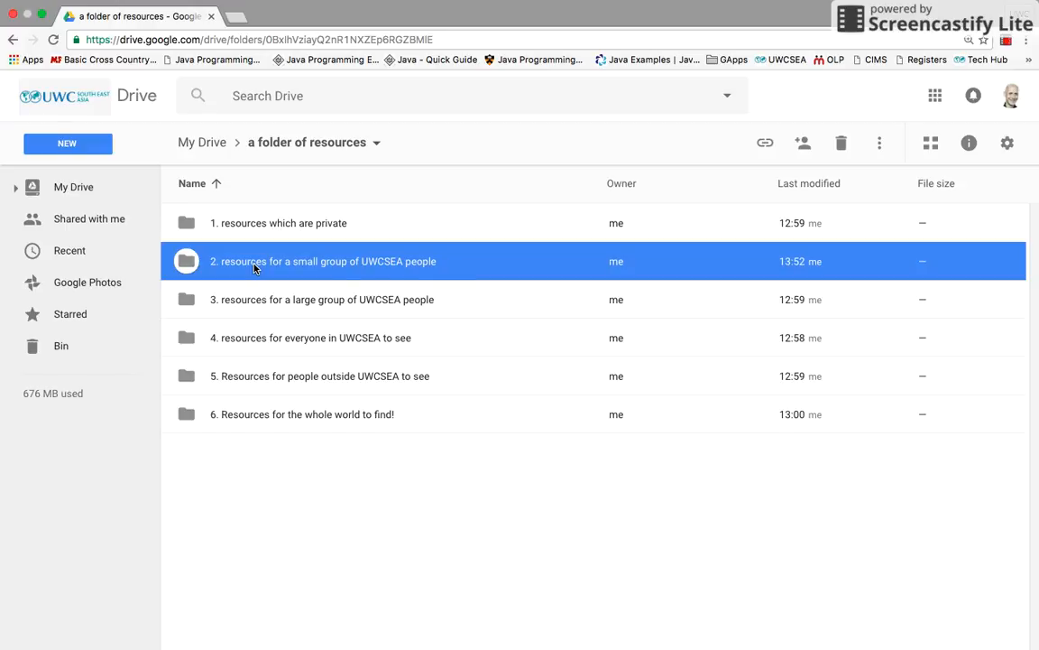
right_click(255, 267)
left_click(285, 326)
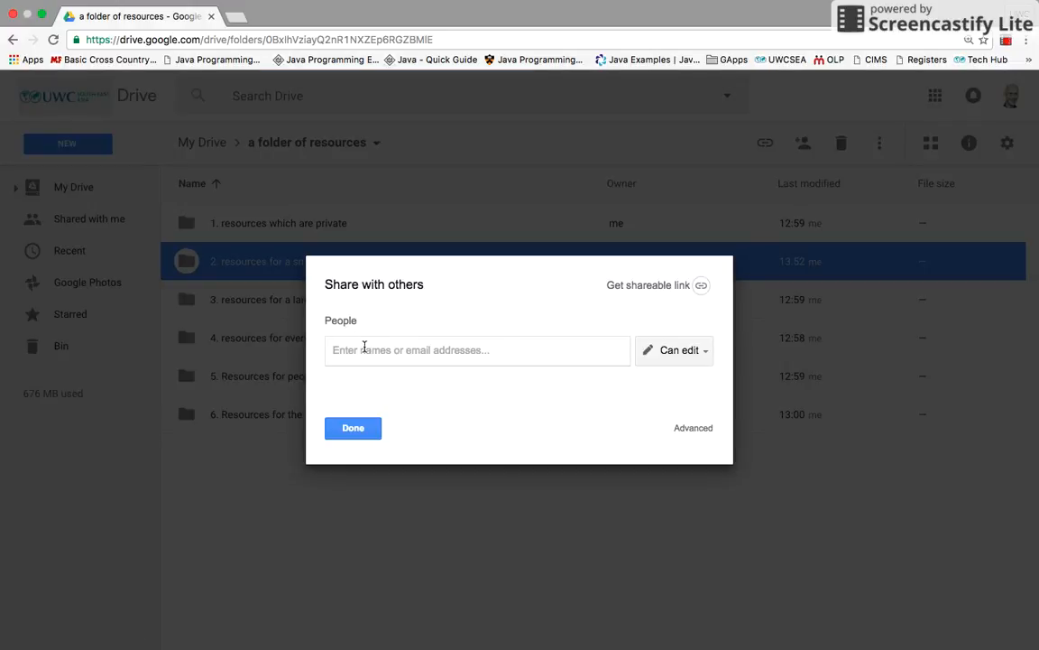
right_click(365, 350)
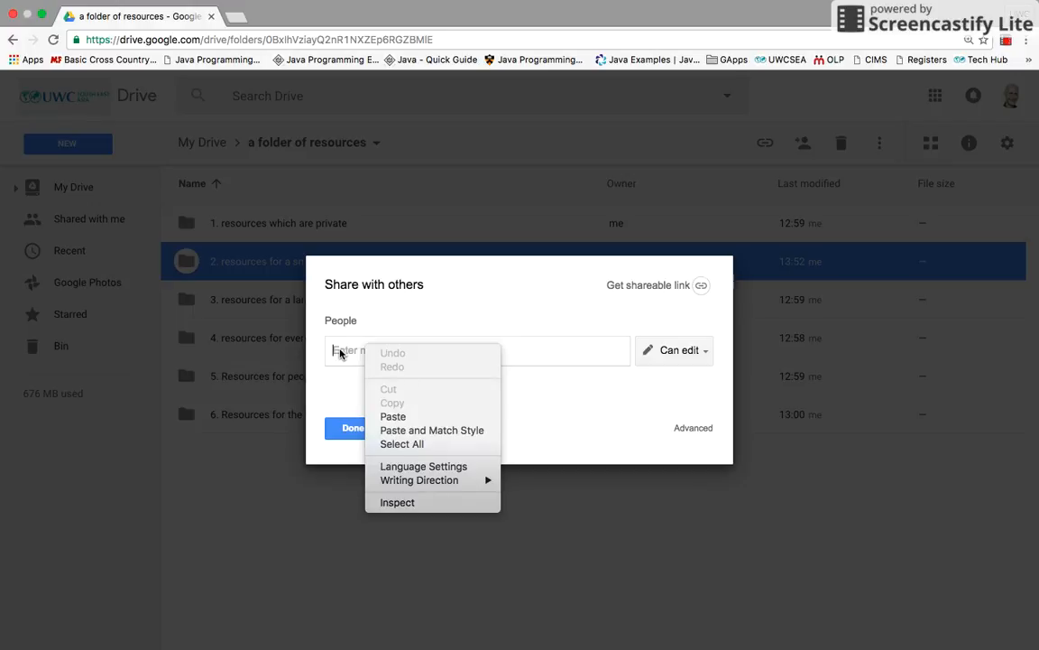
left_click(337, 350)
type("patricia")
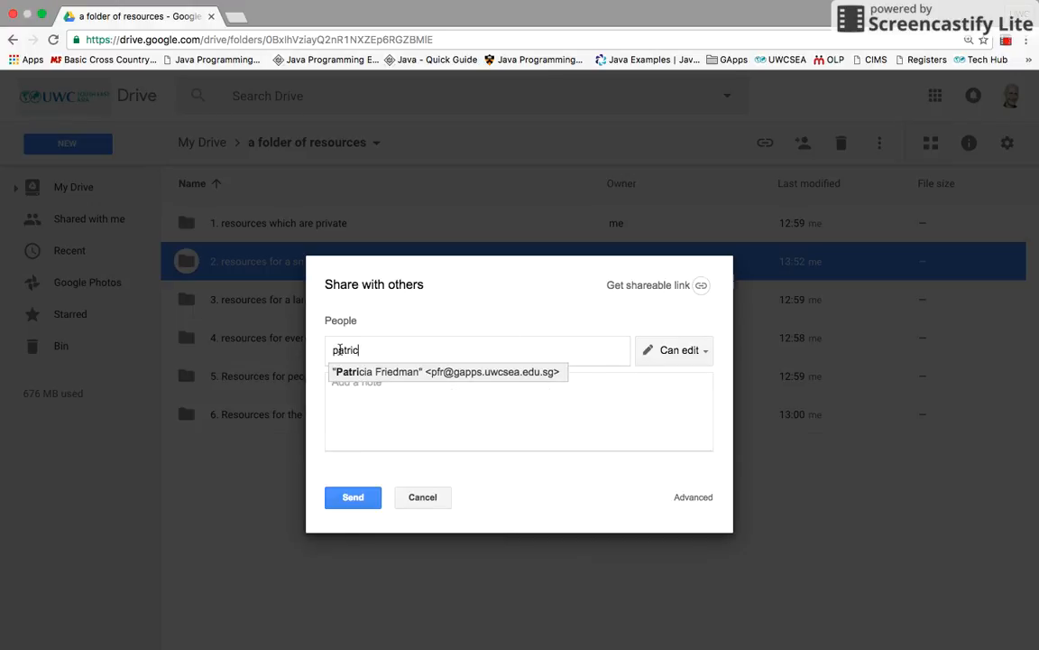
left_click(358, 375)
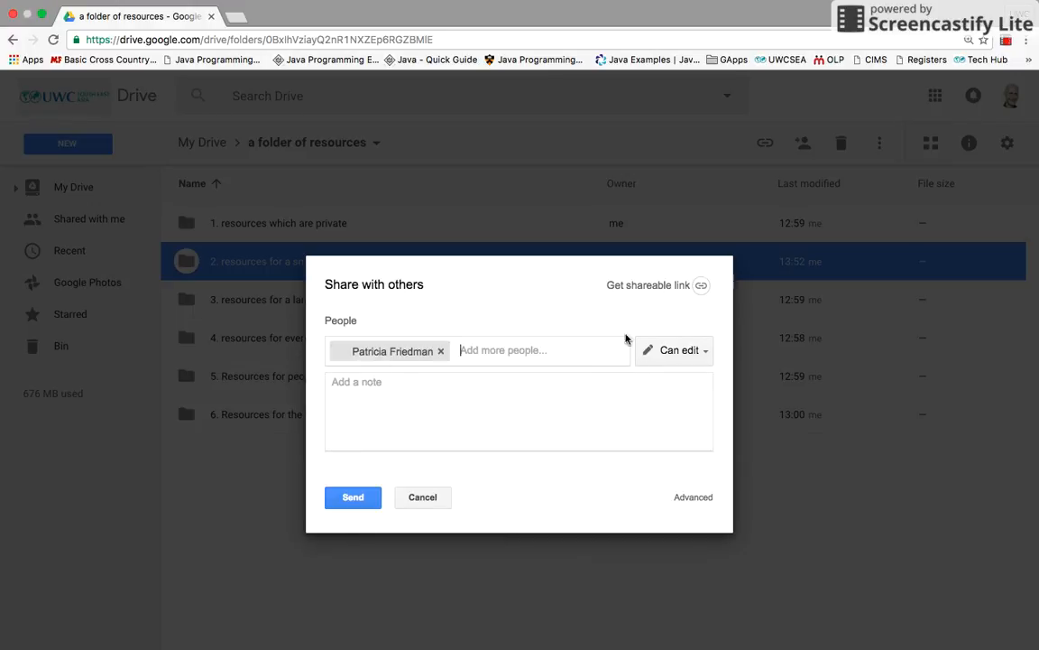
left_click(704, 352)
left_click(673, 376)
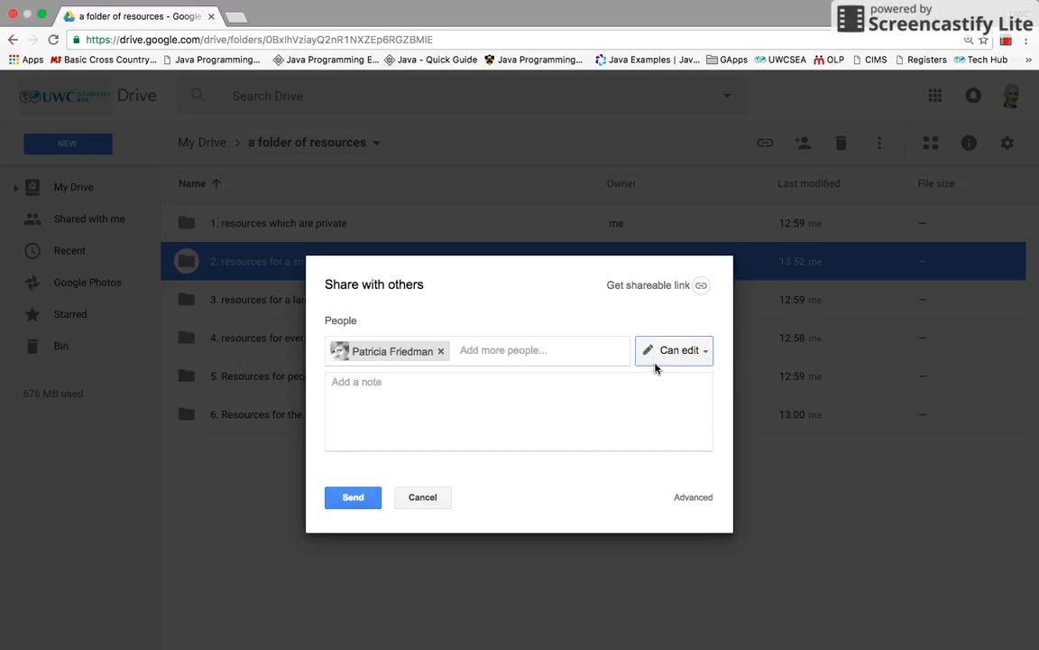
left_click(345, 499)
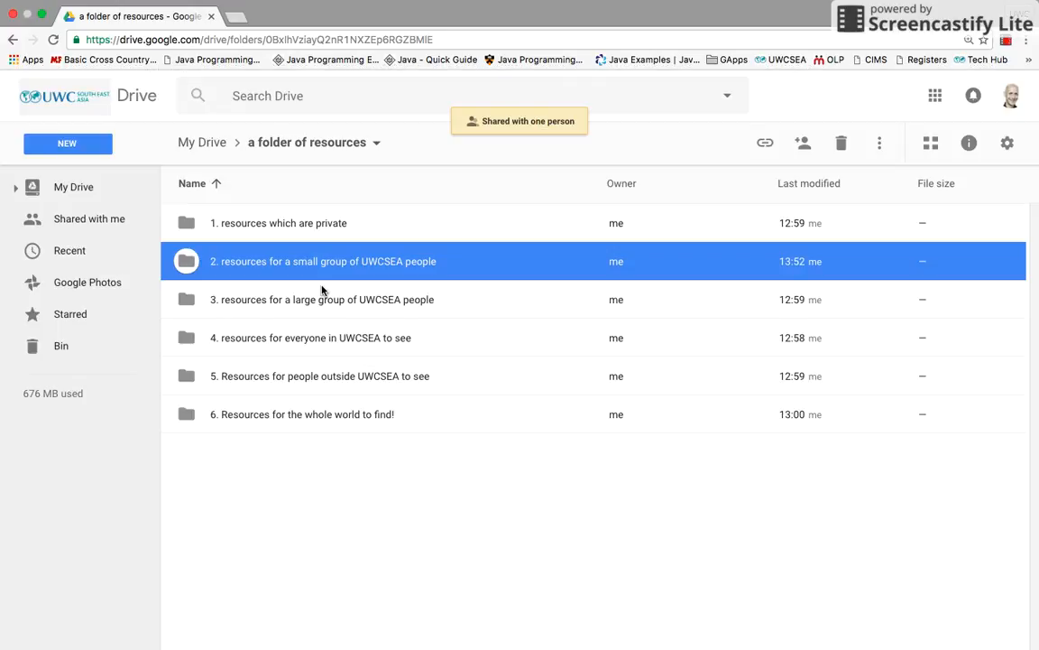
In the advanced sharing settings of the small-group resources folder, prevent editors from changing access and adding new people, and save the change
right_click(200, 260)
left_click(226, 318)
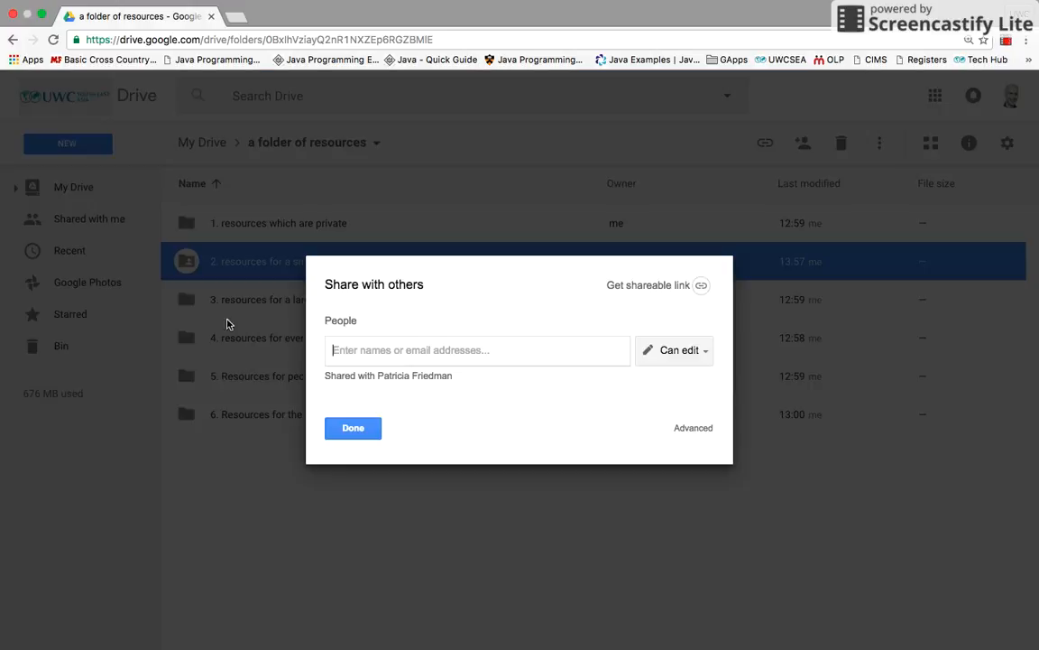
left_click(684, 429)
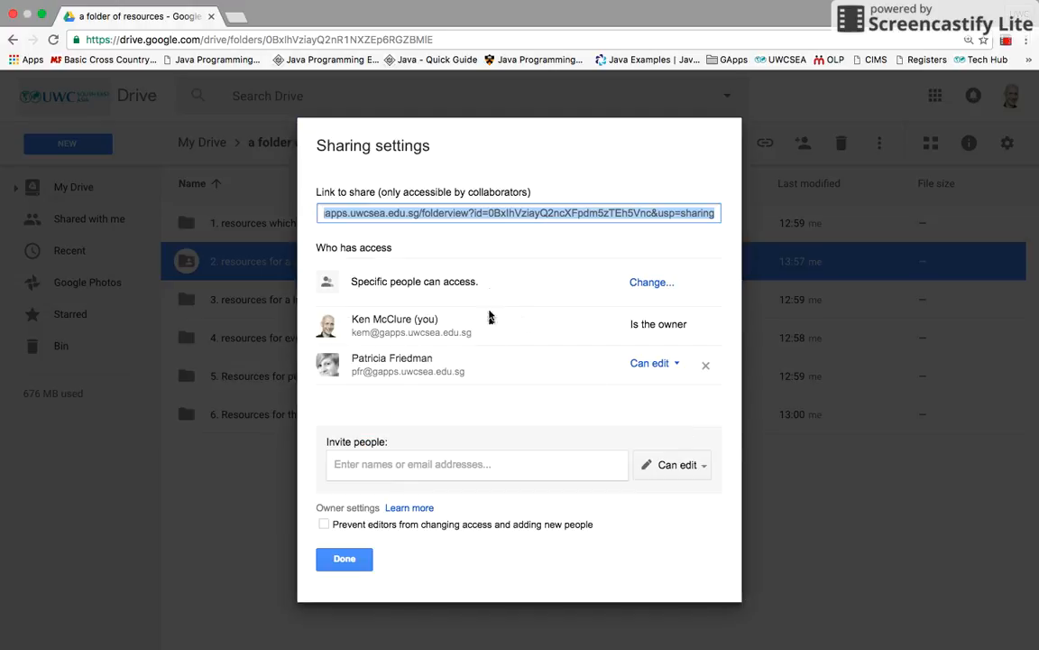
left_click(454, 371)
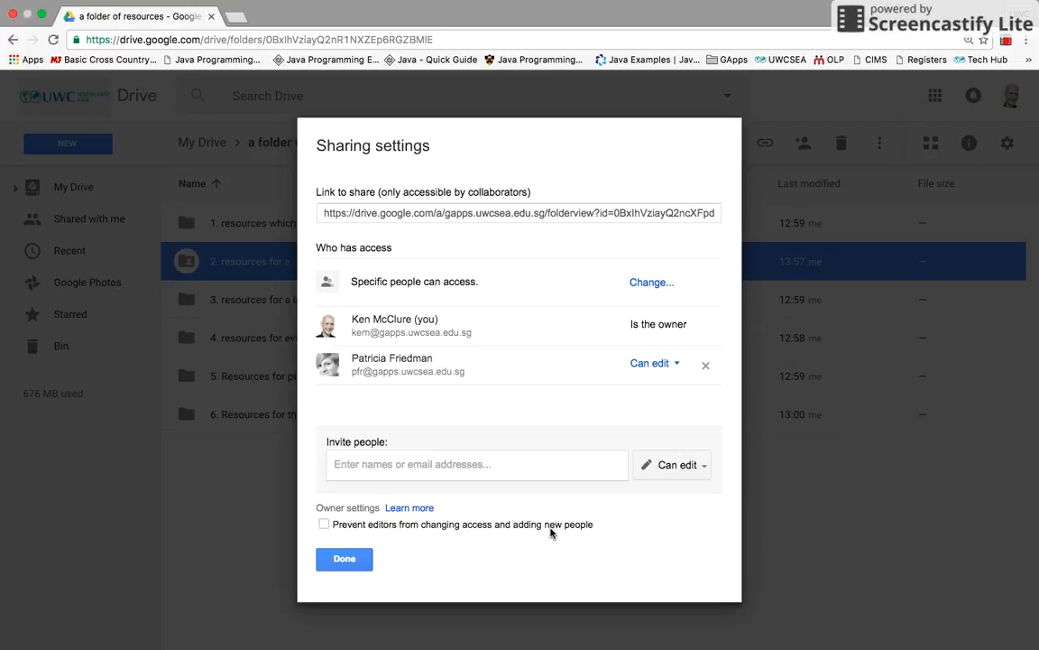
left_click(325, 524)
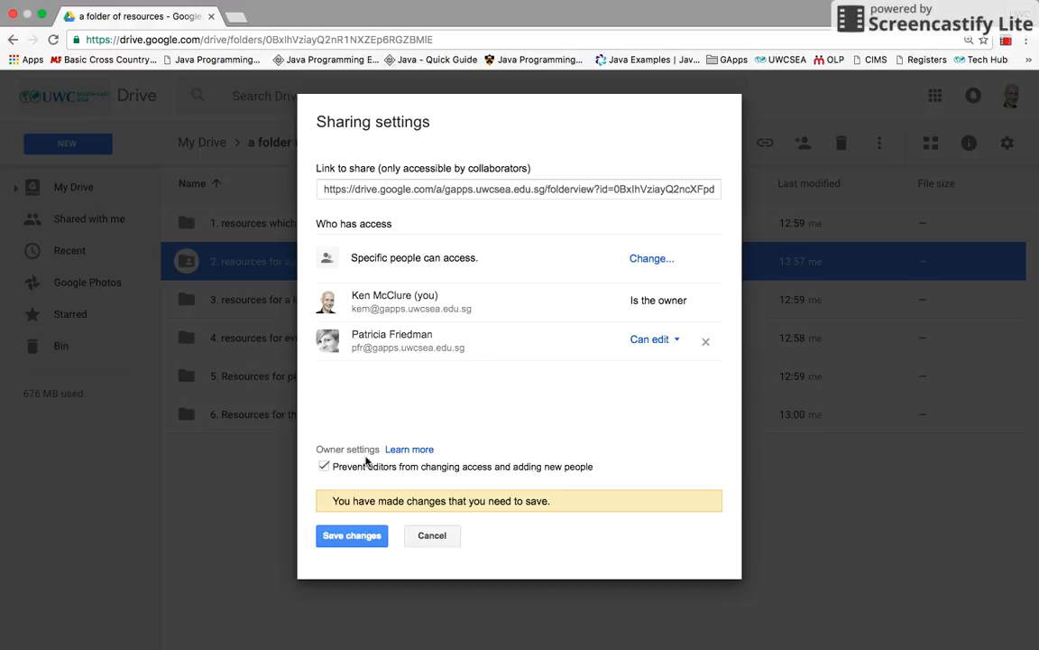
left_click(341, 537)
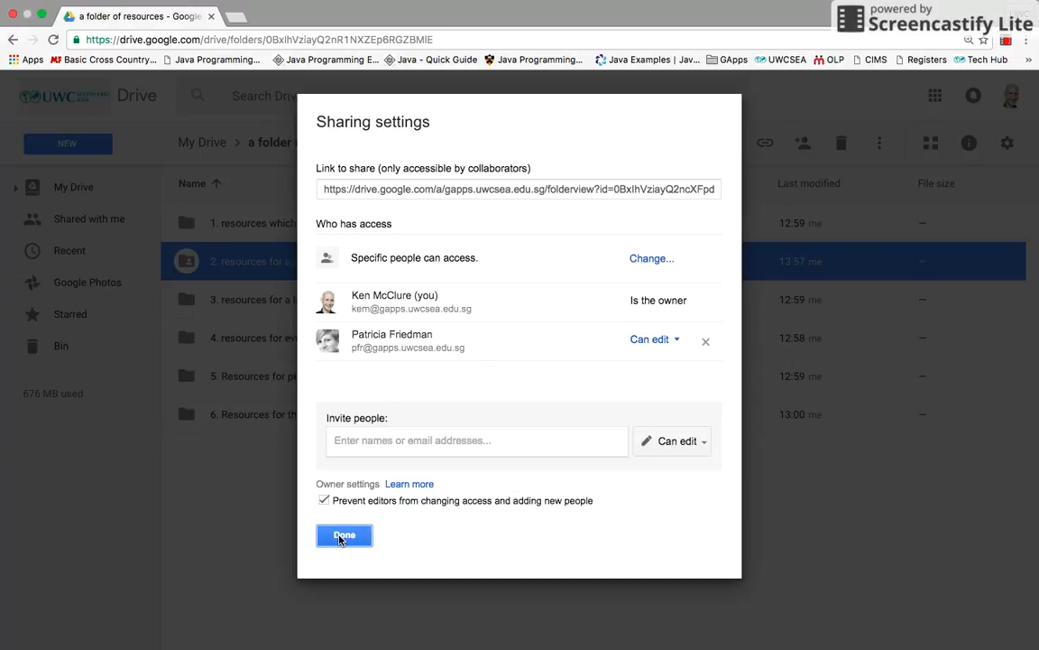
left_click(343, 536)
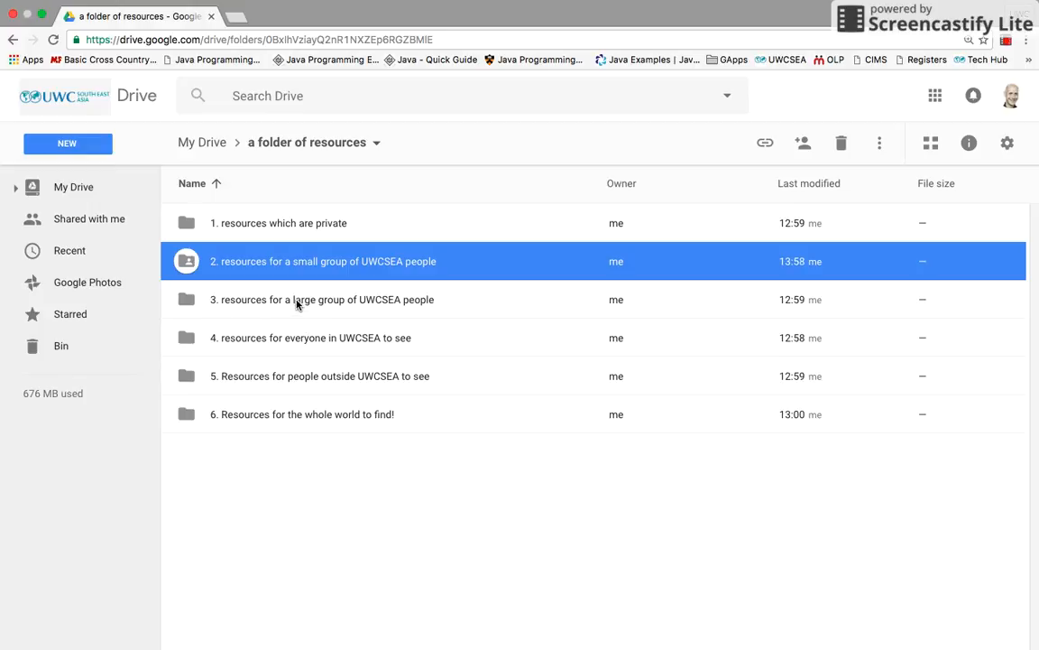
Turn on link sharing for "3. resources for a large group of UWCSEA people" with view access for anyone at the college, and copy the link
left_click(298, 303)
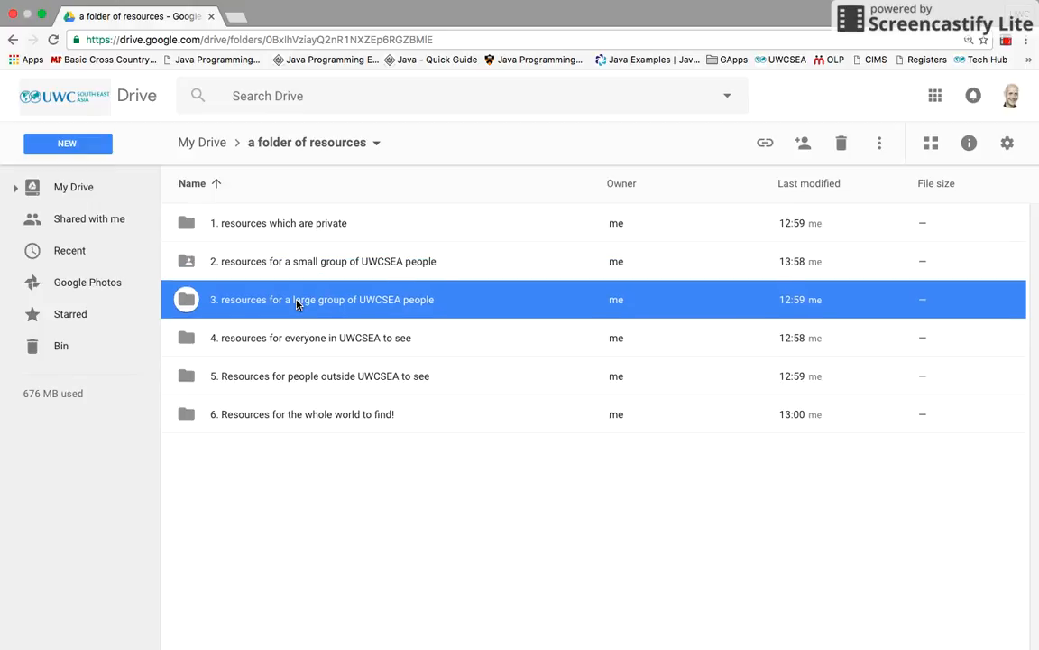
right_click(298, 304)
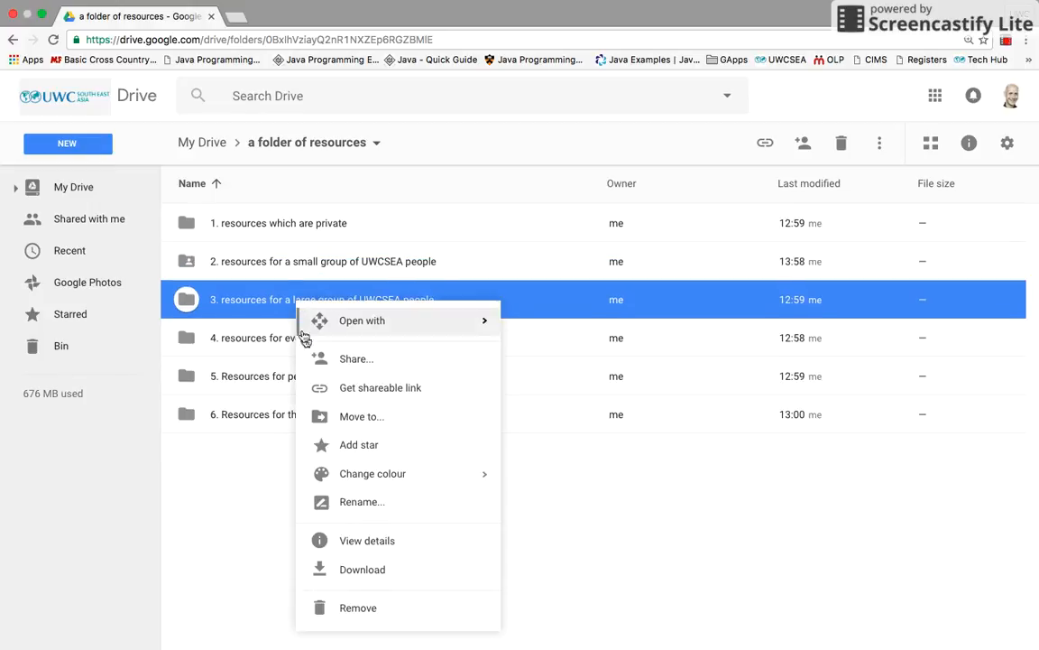
left_click(352, 359)
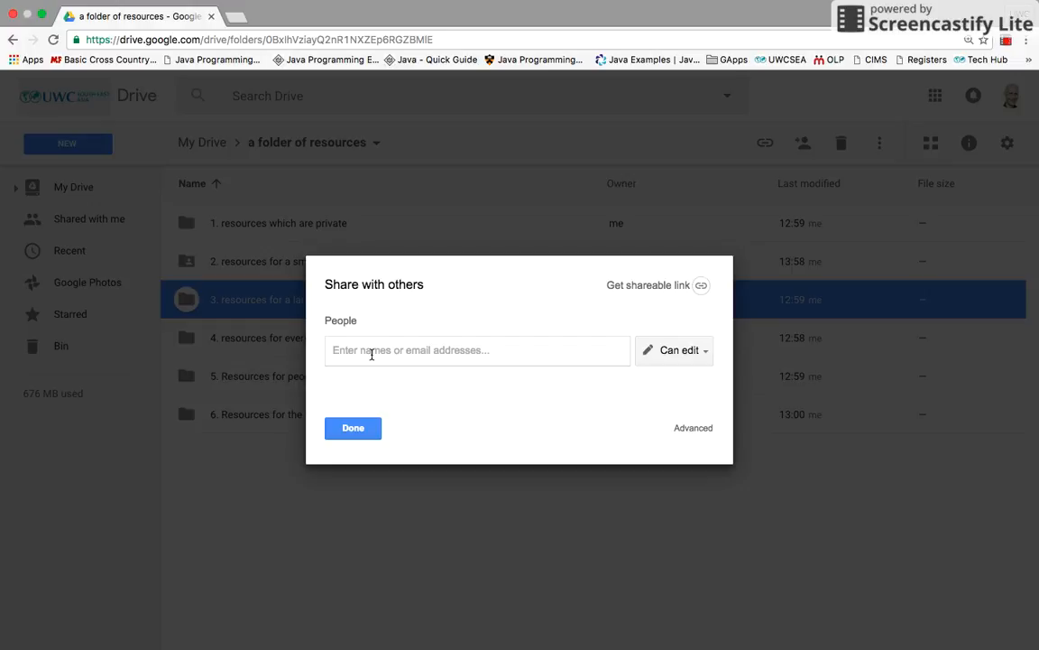
left_click(701, 287)
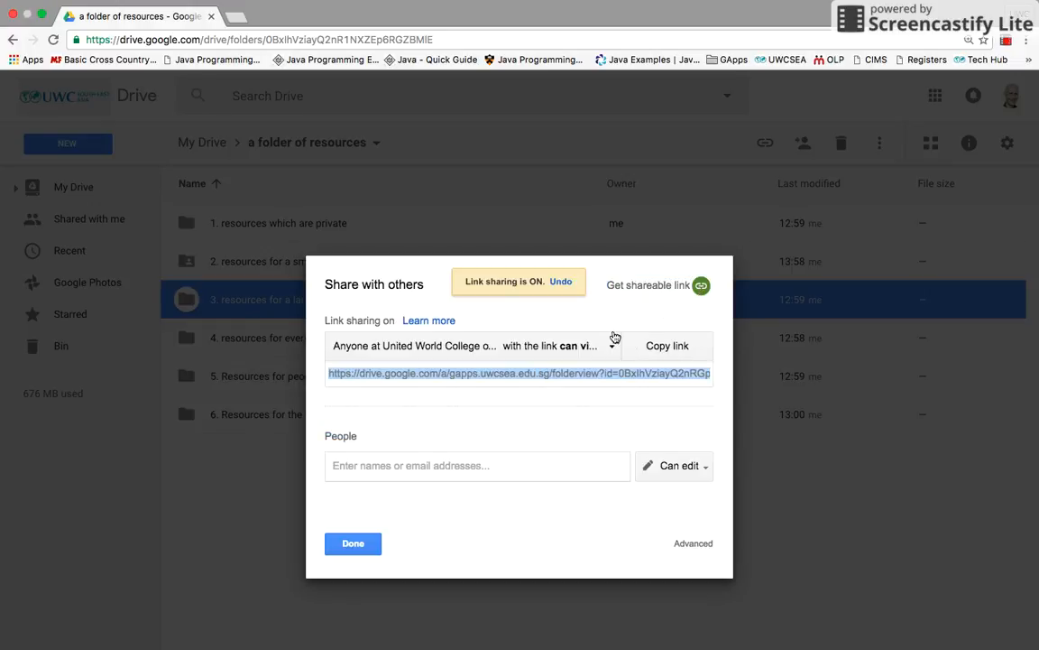
left_click(610, 350)
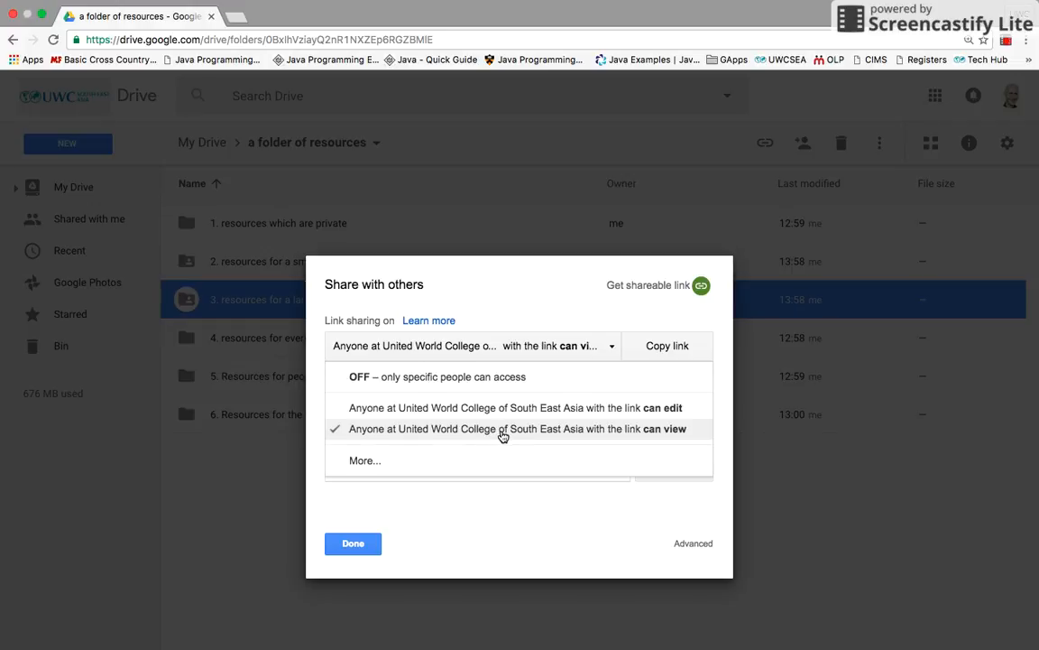
left_click(398, 463)
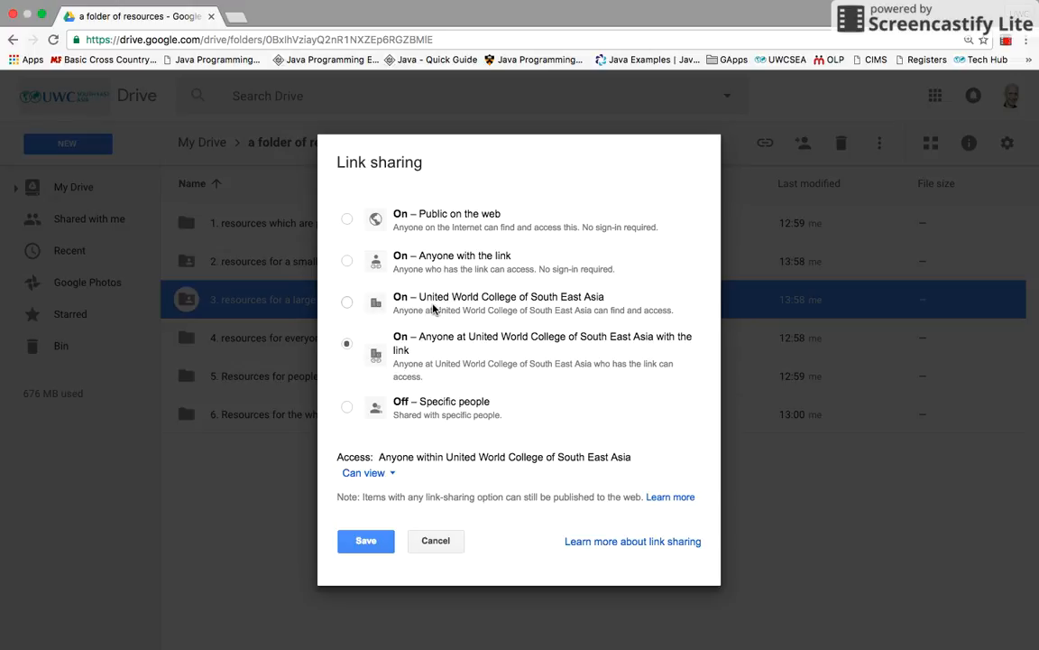
left_click(366, 541)
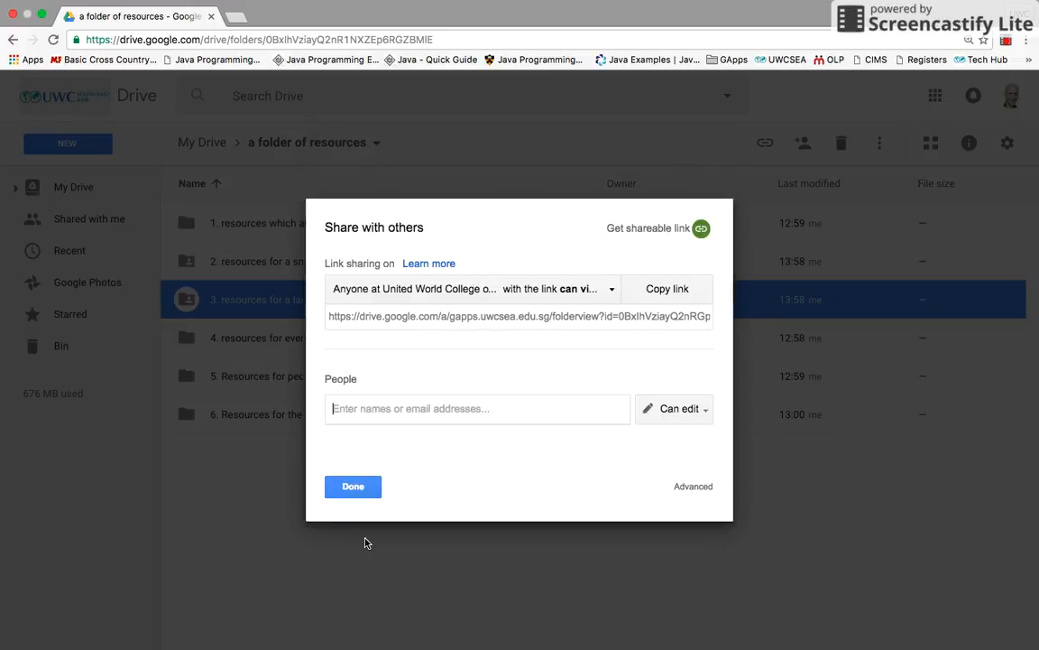
left_click(655, 289)
left_click(348, 485)
left_click_drag(325, 375, 290, 291)
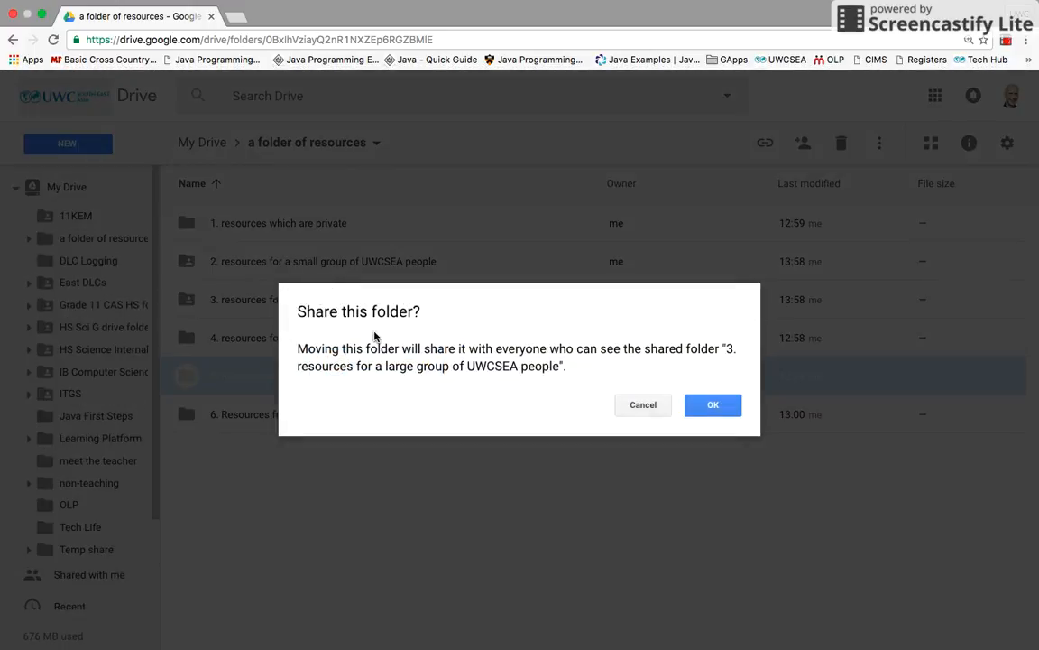
left_click(643, 406)
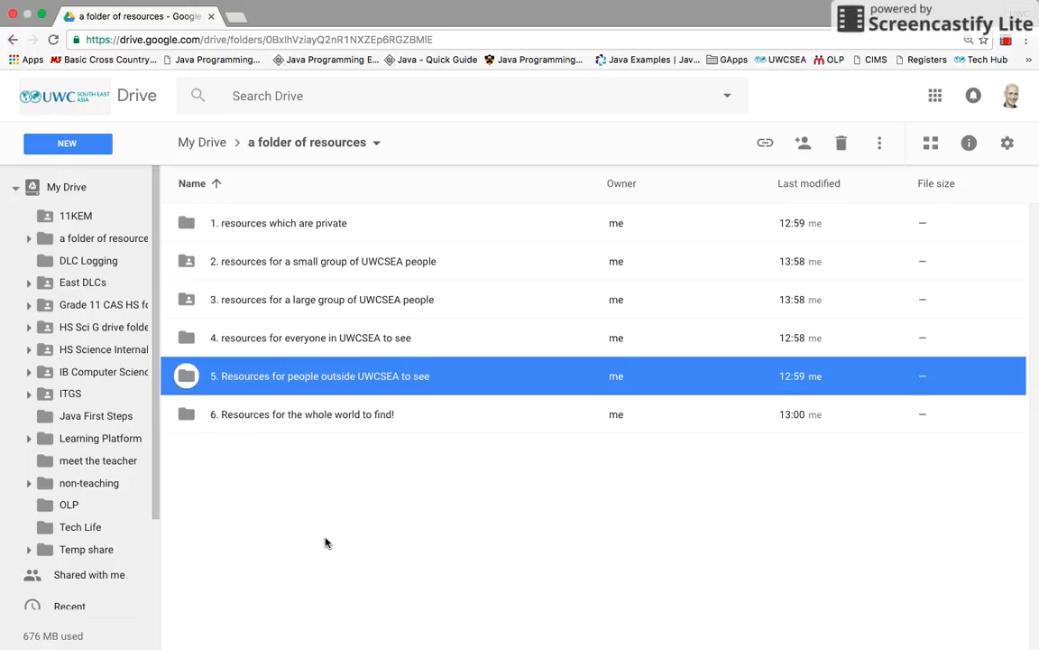
left_click(290, 302)
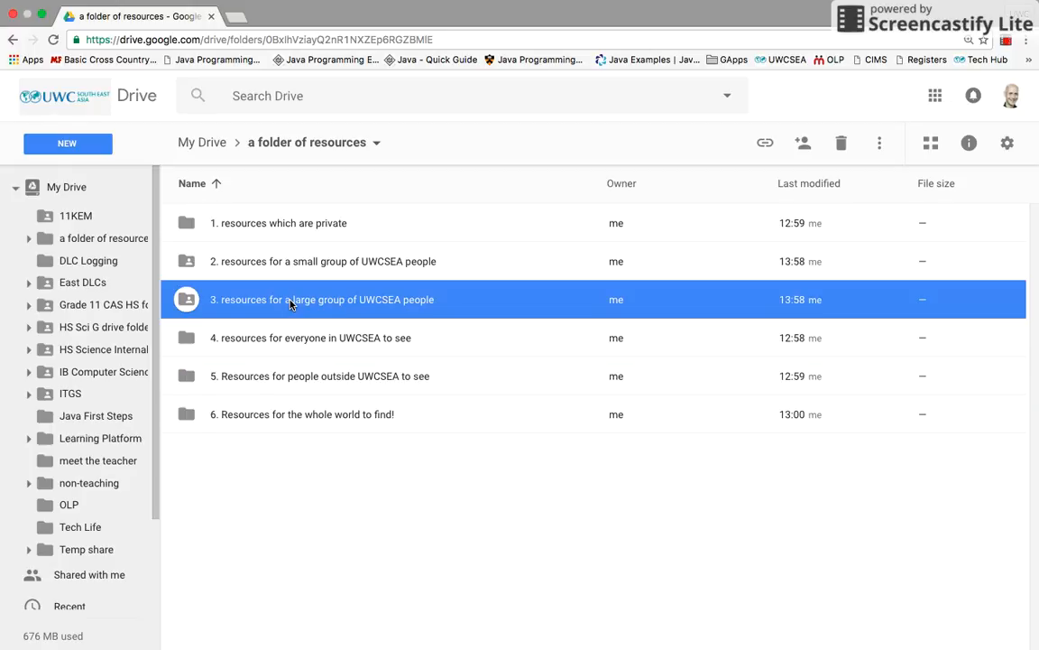
left_click(265, 337)
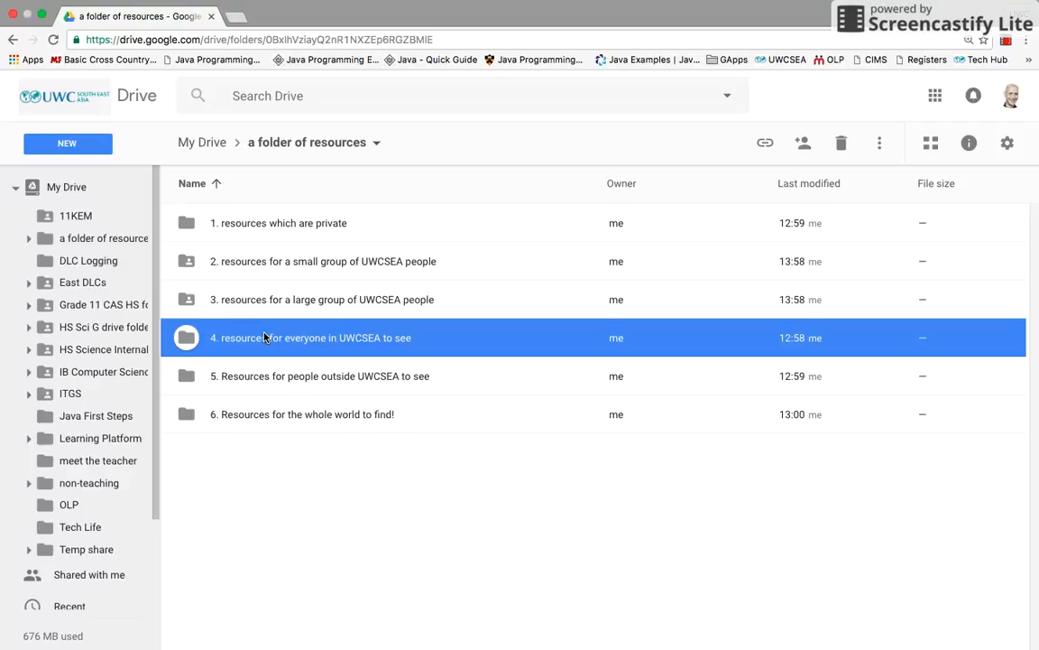
right_click(265, 337)
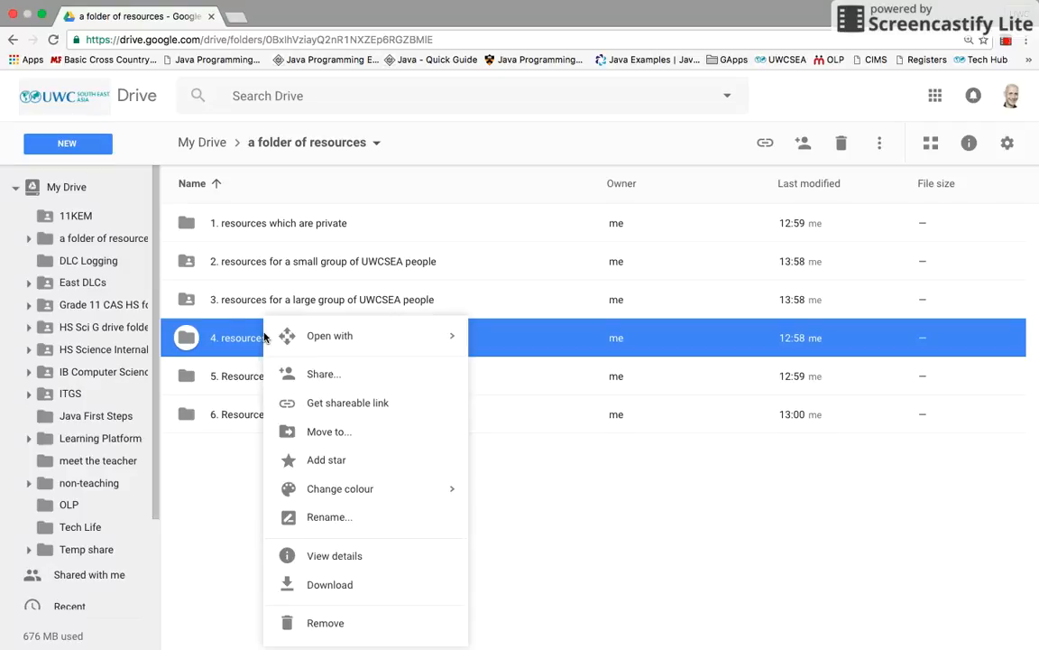
left_click(538, 439)
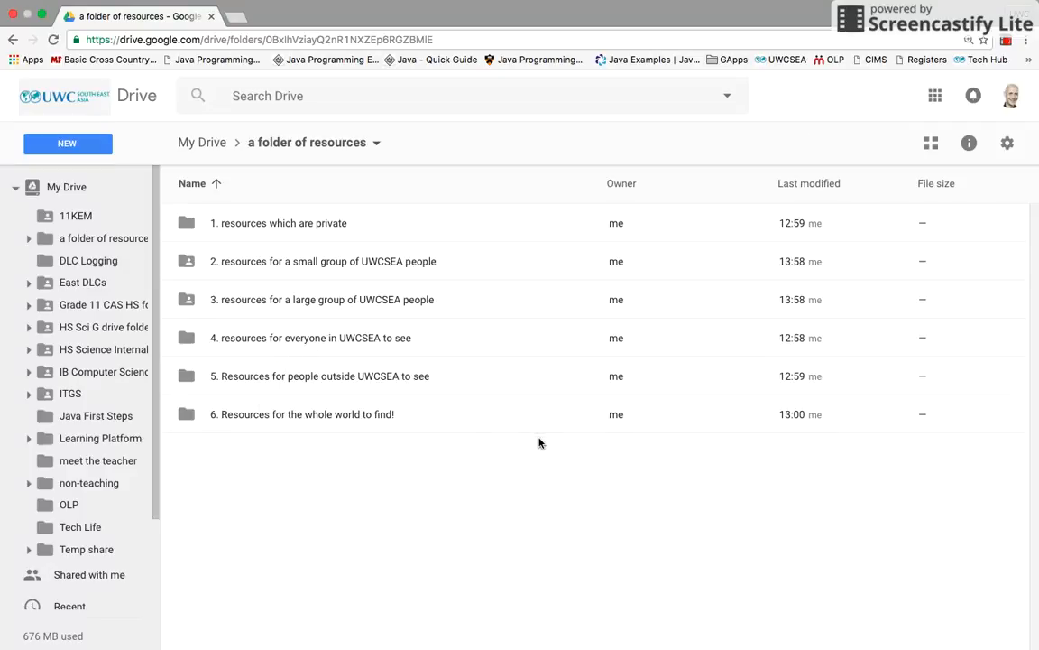
Set link sharing for "4. resources for everyone in UWCSEA to see" to "On – United World College of South East Asia" and copy the link
left_click(275, 341)
right_click(276, 342)
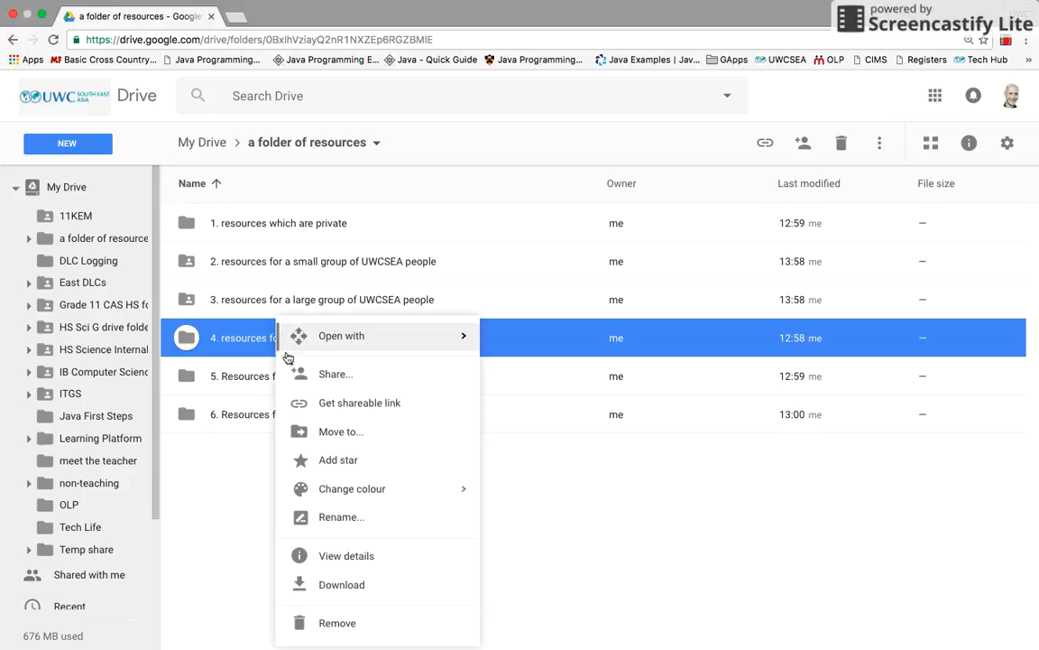
left_click(299, 375)
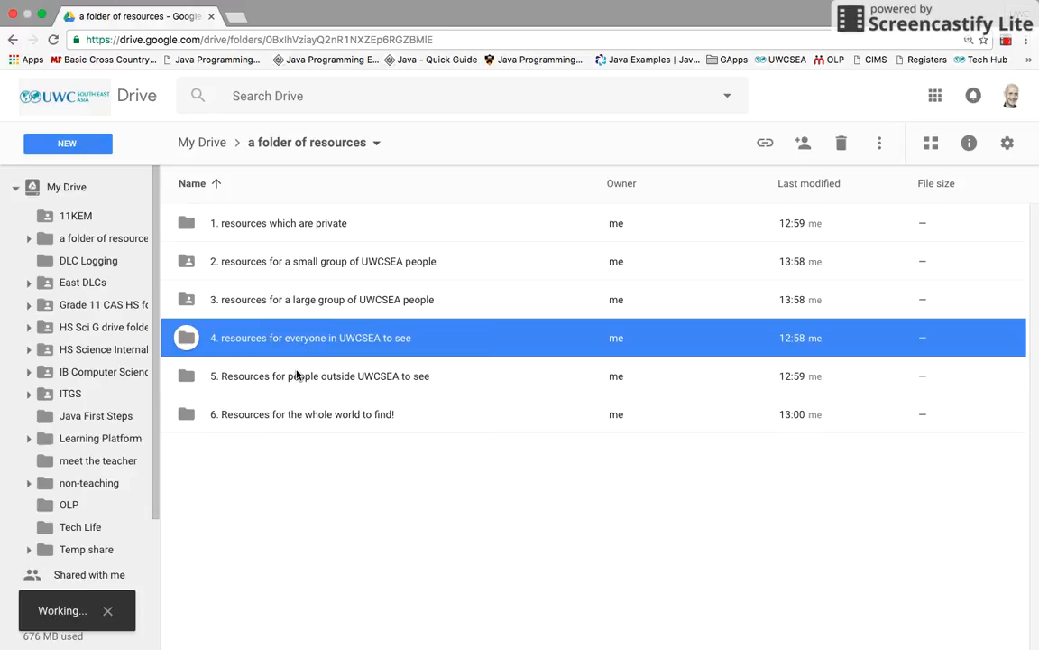
left_click(700, 285)
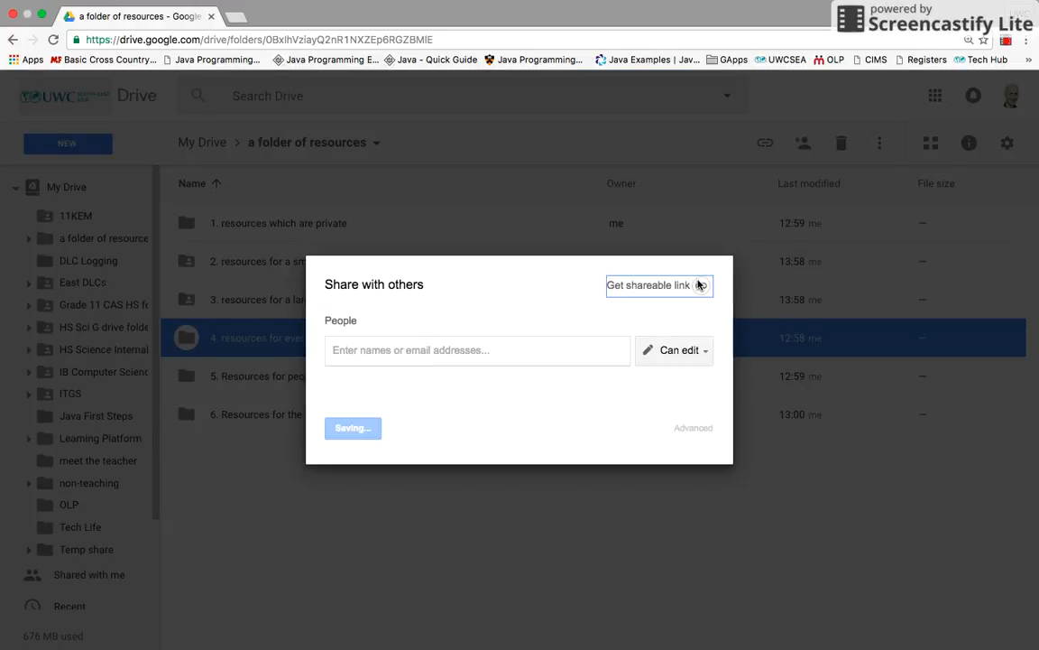
left_click(611, 348)
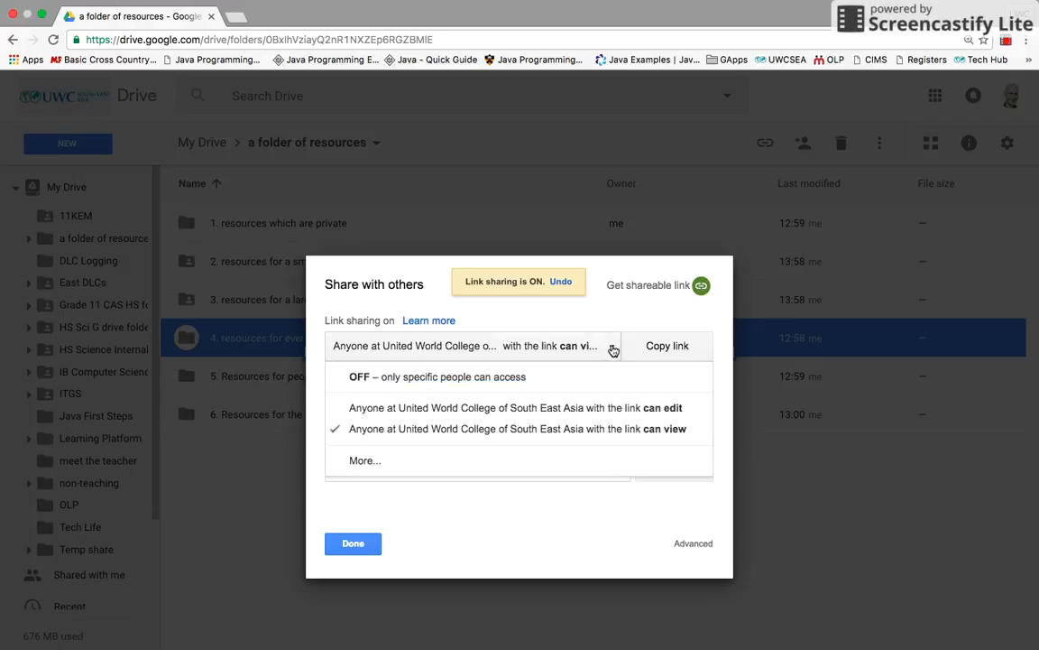
left_click(363, 461)
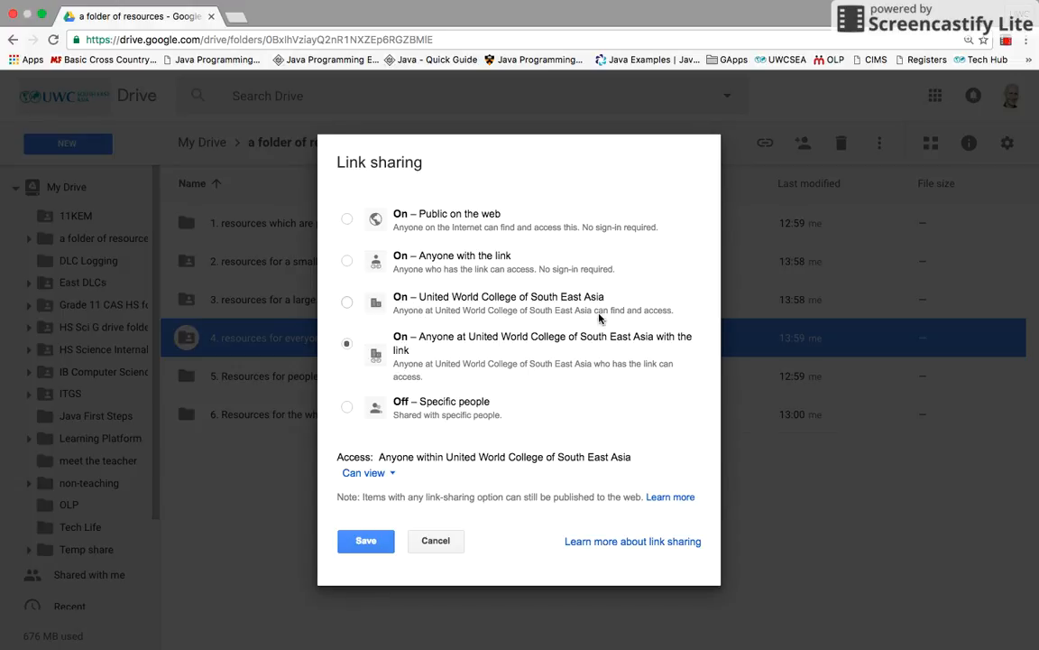
left_click(348, 303)
left_click(358, 545)
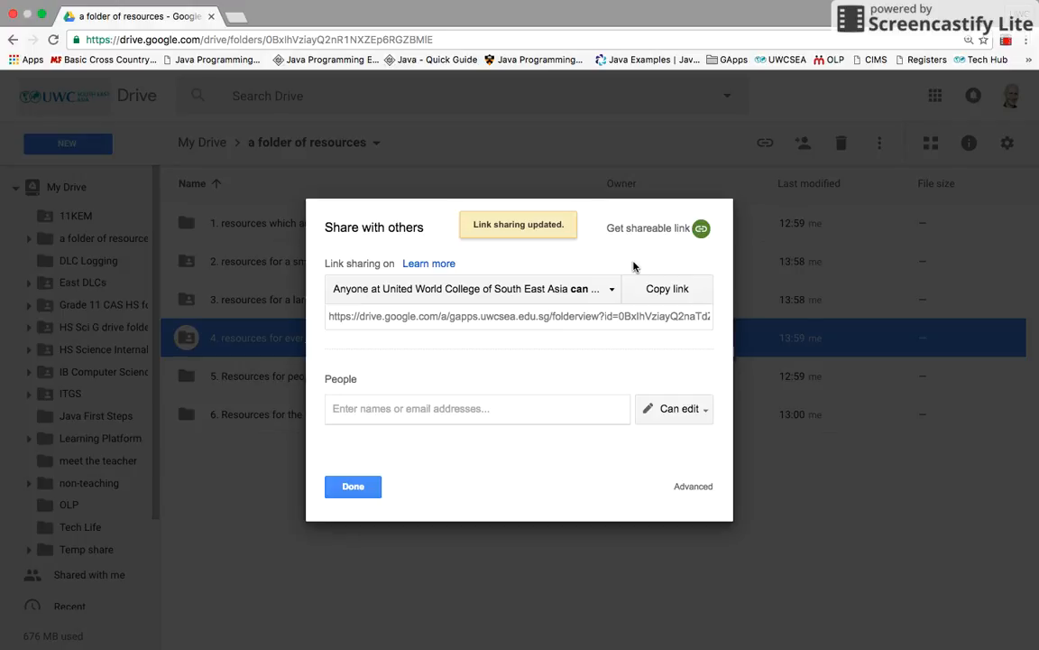
left_click(657, 291)
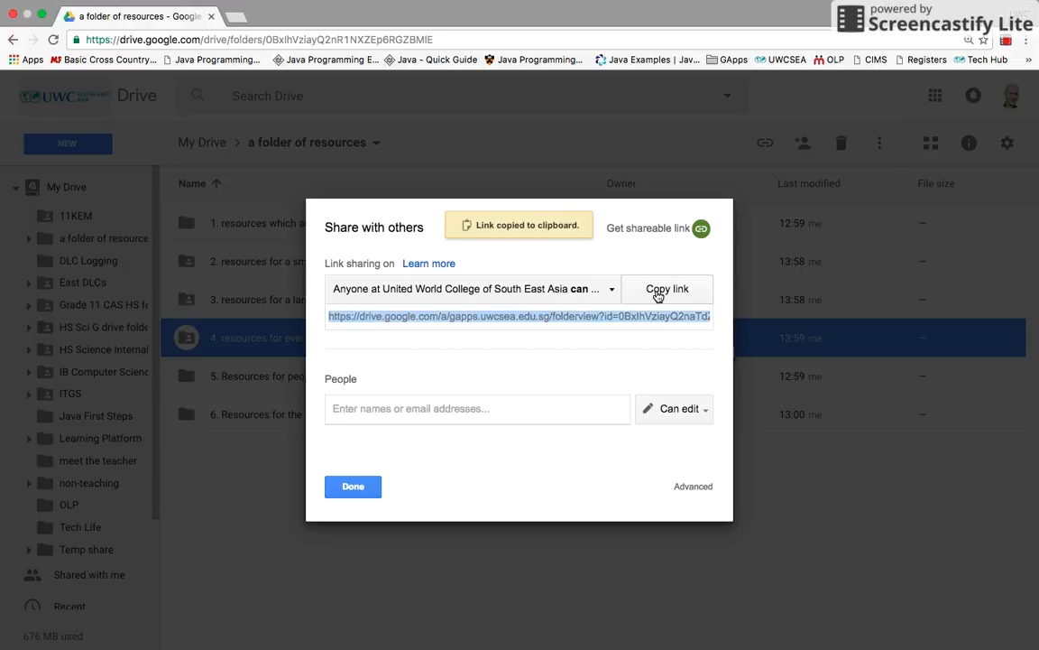
left_click(343, 489)
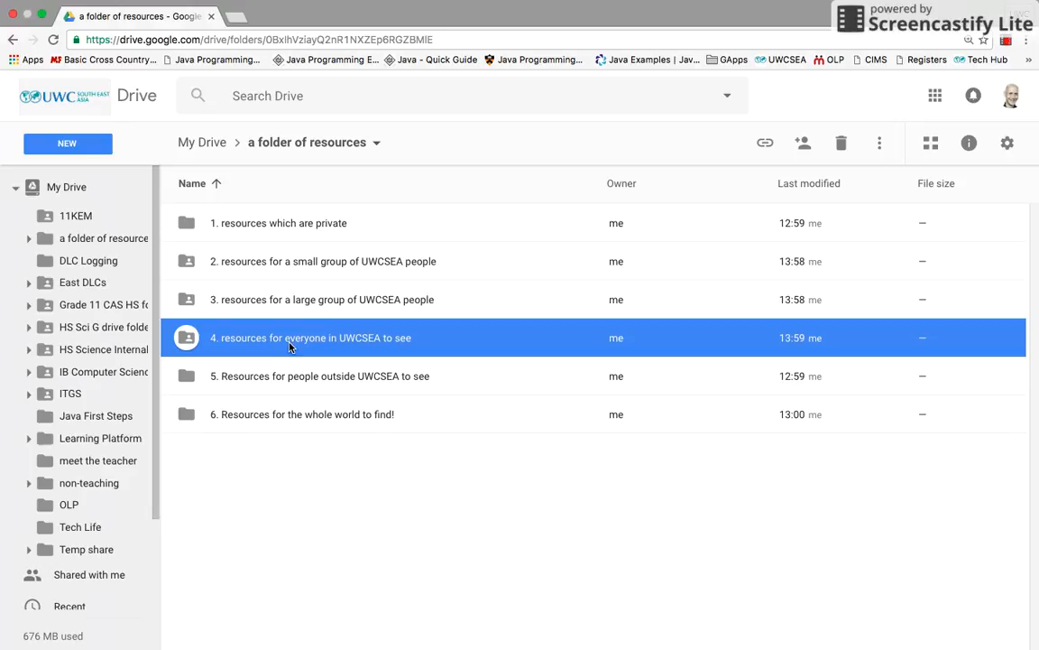
Set link sharing for "5. Resources for people outside UWCSEA to see" to "On – Anyone with the link" with view access, and select its link
left_click(260, 379)
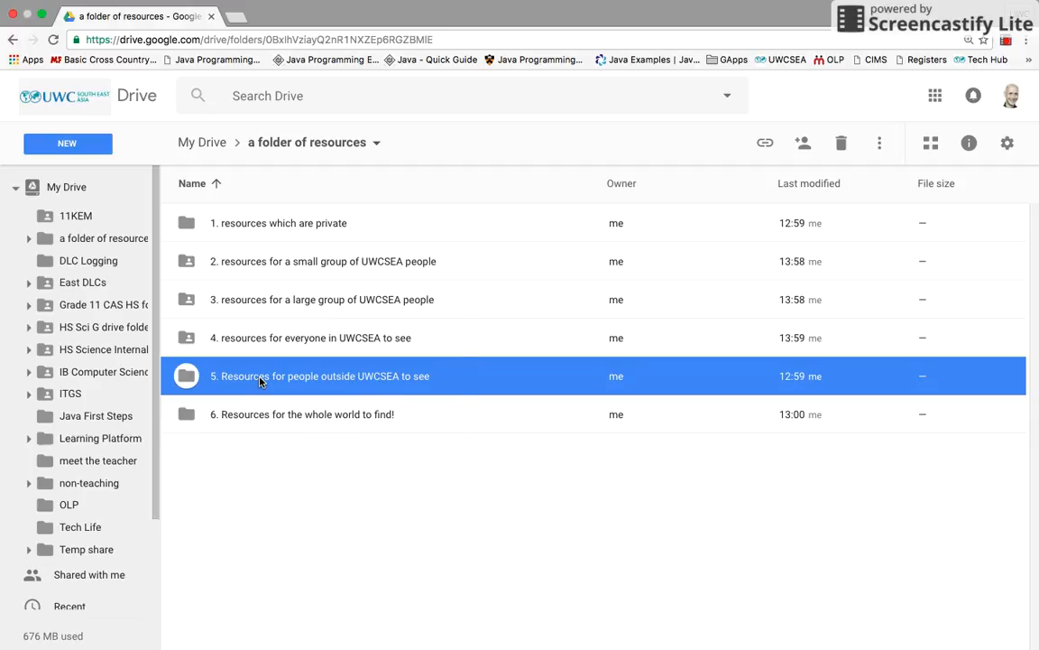
right_click(260, 380)
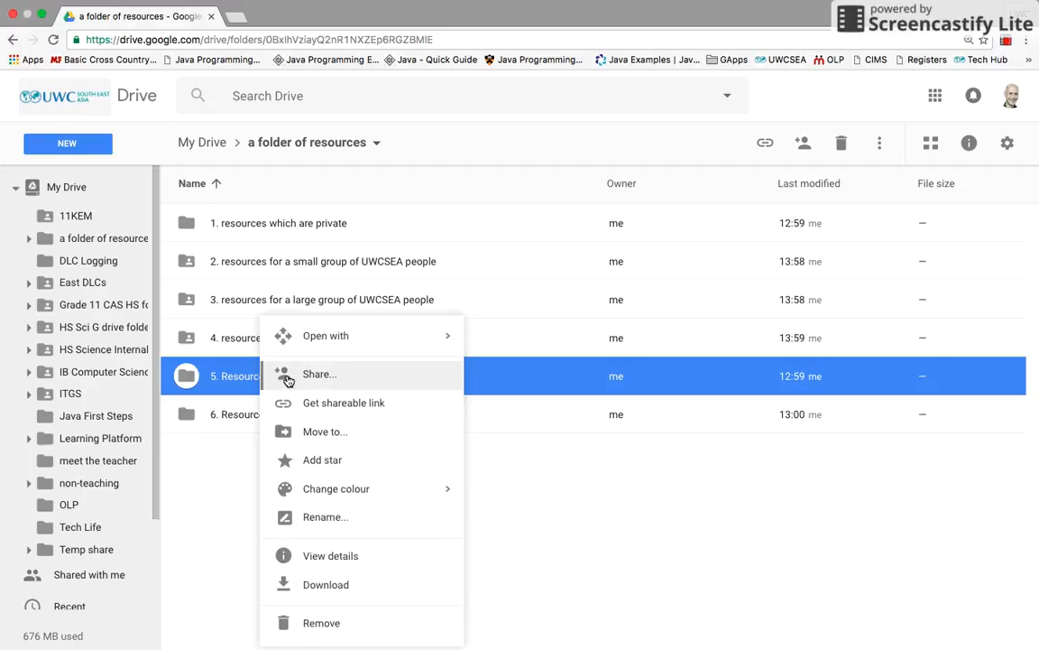
left_click(287, 379)
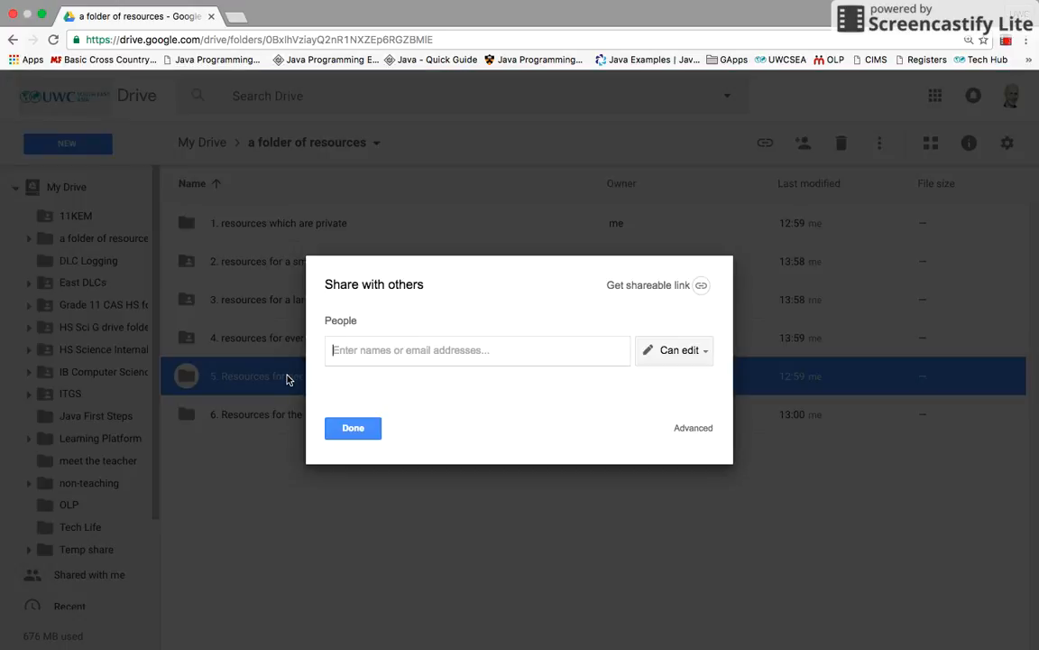
left_click(697, 287)
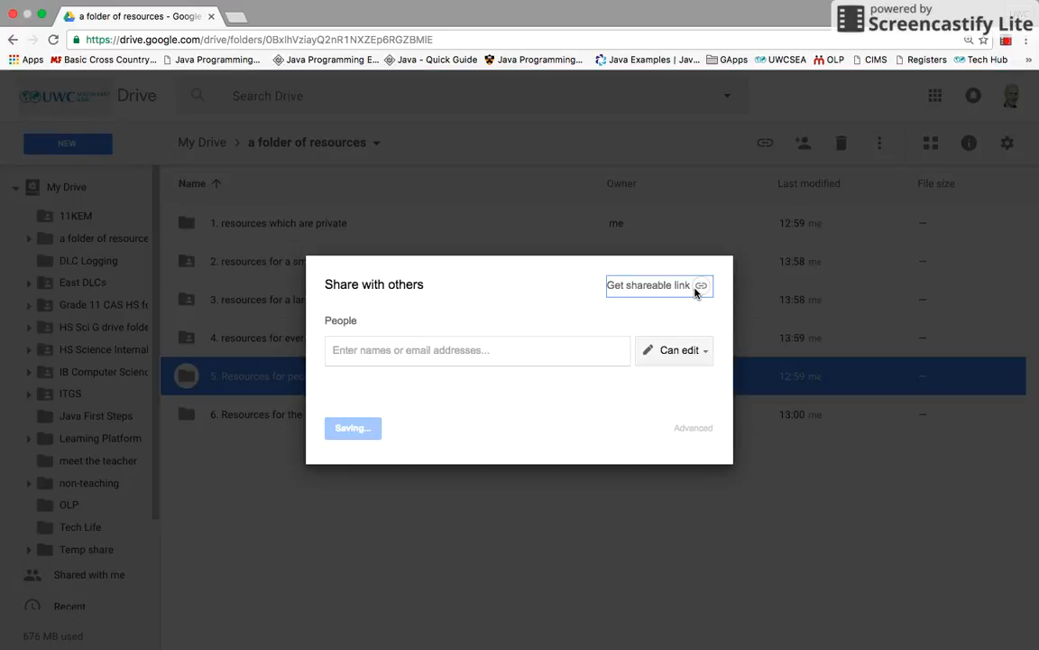
right_click(611, 350)
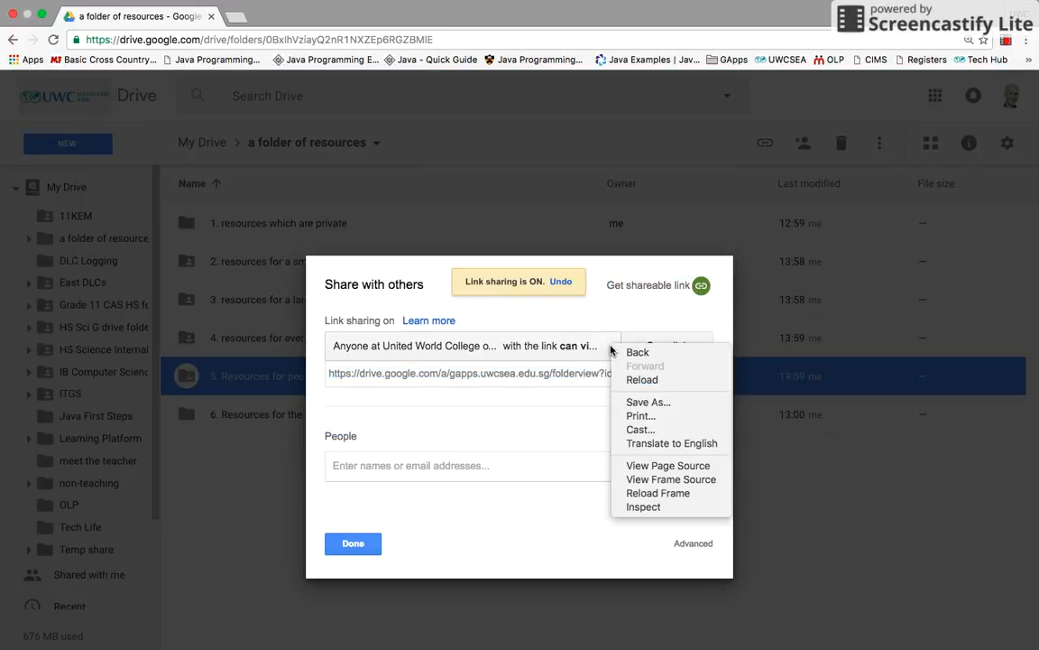
left_click(595, 348)
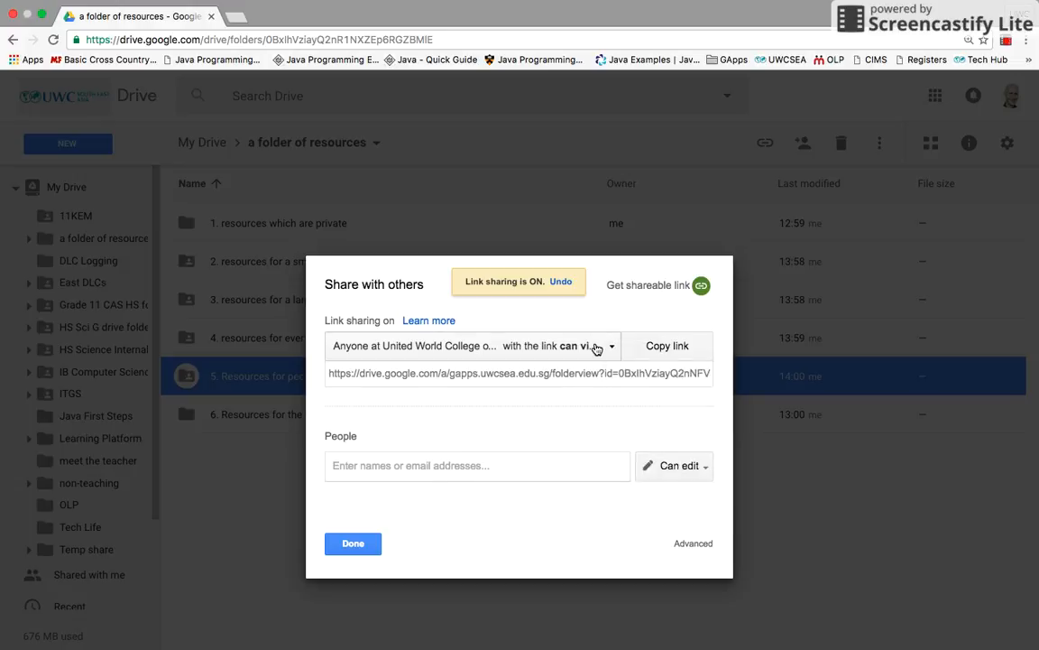
left_click(596, 348)
left_click(431, 461)
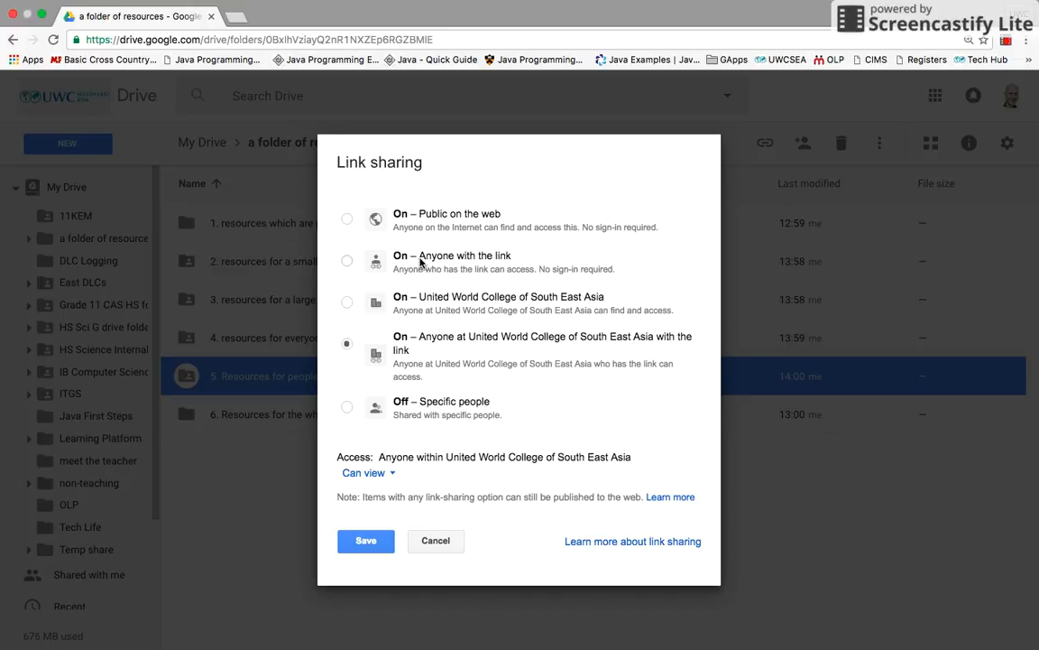
left_click(347, 260)
left_click(366, 526)
left_click(567, 315)
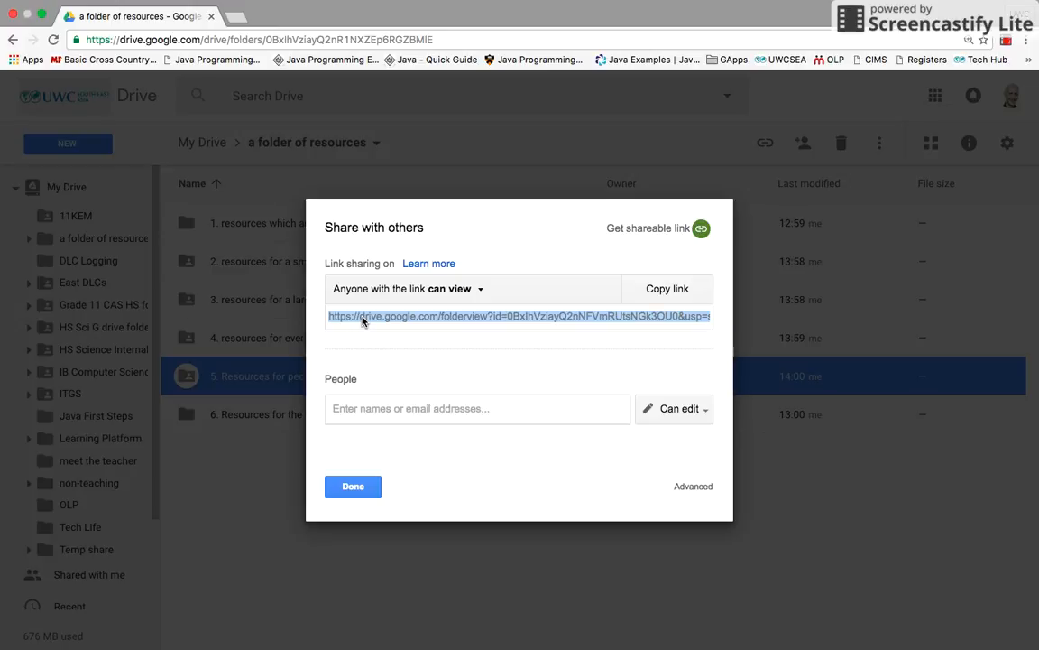
left_click(347, 485)
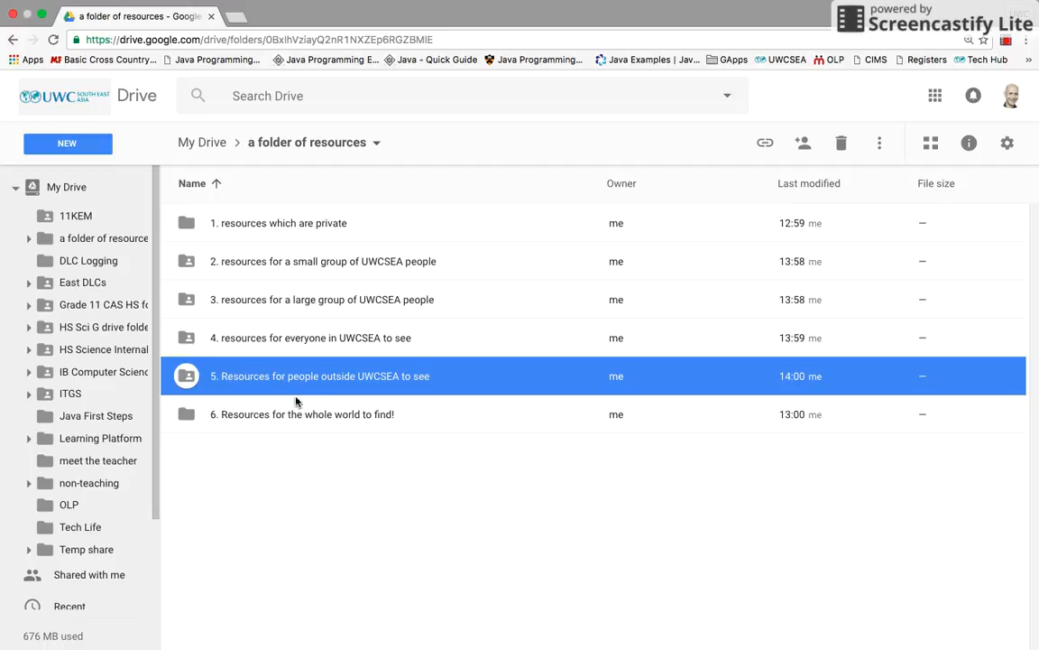
Set link sharing for "6. Resources for the whole world to find!" to "On – Public on the web" with view access
left_click(278, 417)
right_click(279, 417)
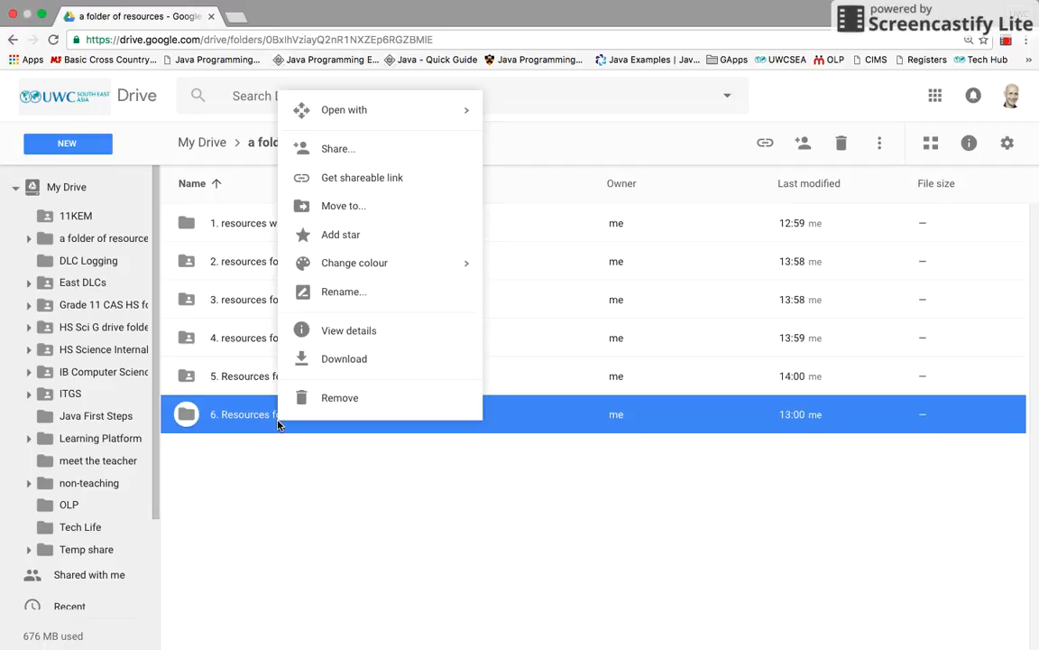
left_click(357, 153)
left_click(663, 286)
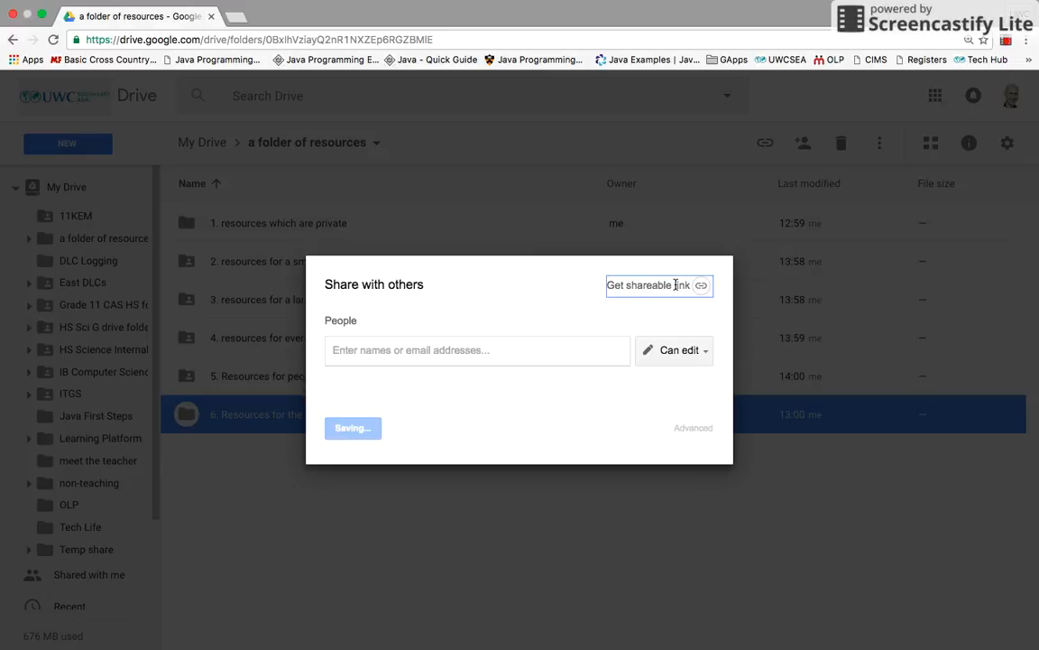
left_click(591, 352)
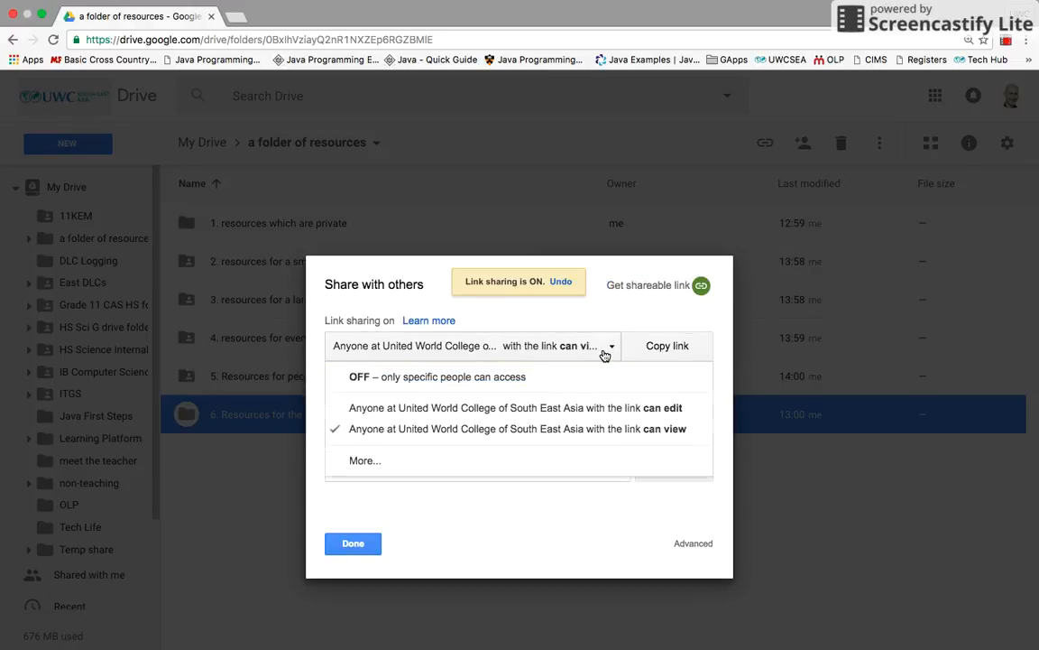
left_click(361, 458)
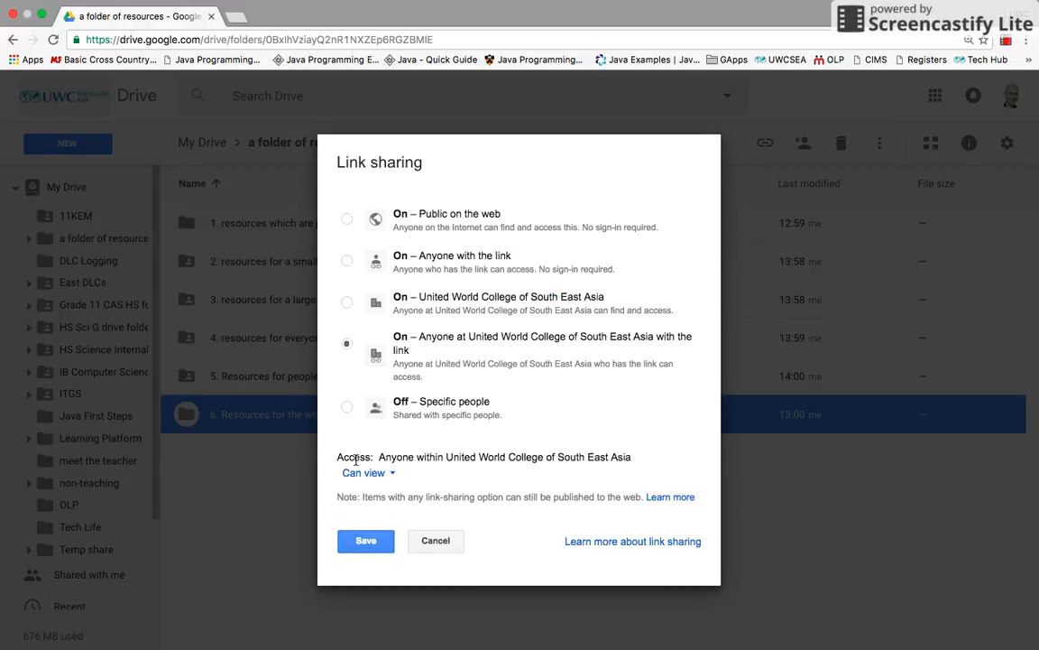
left_click(431, 216)
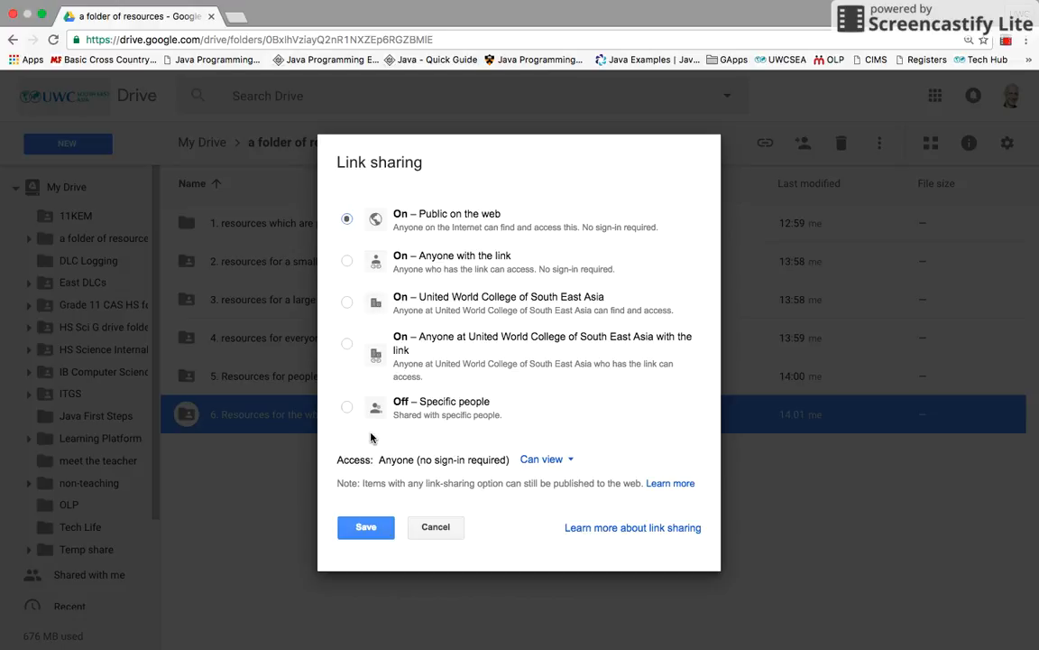
left_click(365, 533)
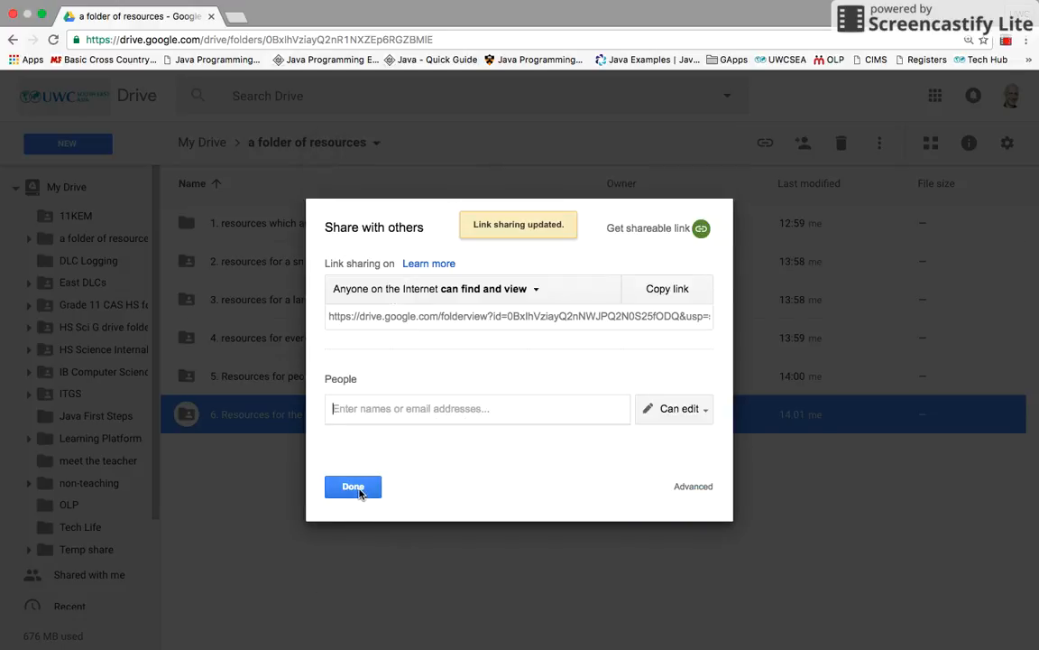
left_click(353, 487)
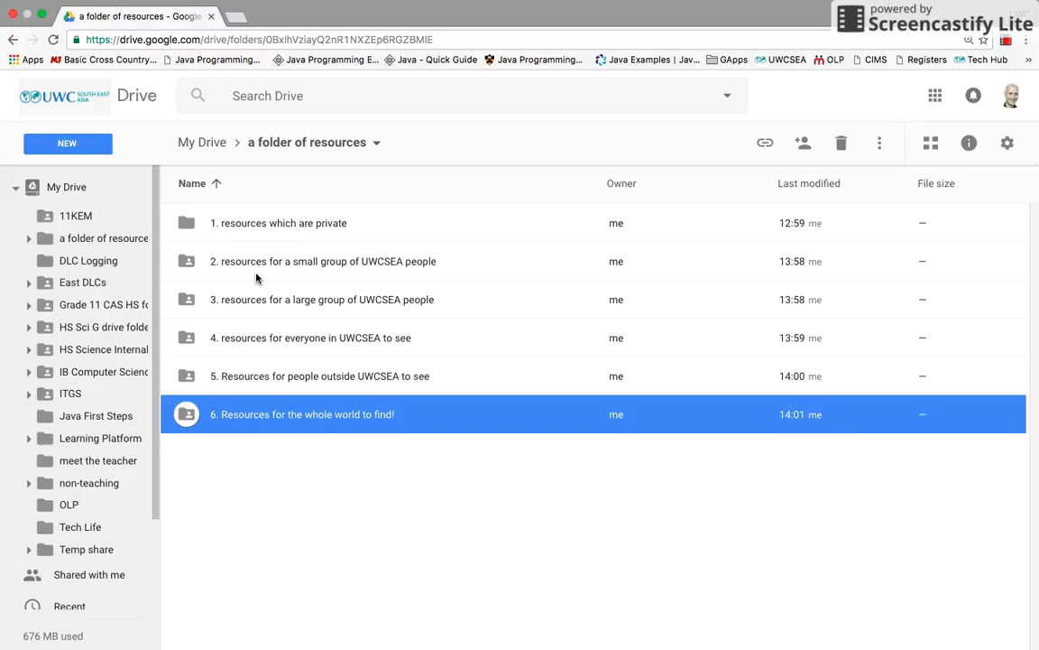
Change the public link access of "6. Resources for the whole world to find!" to Can edit and save it
double_click(252, 415)
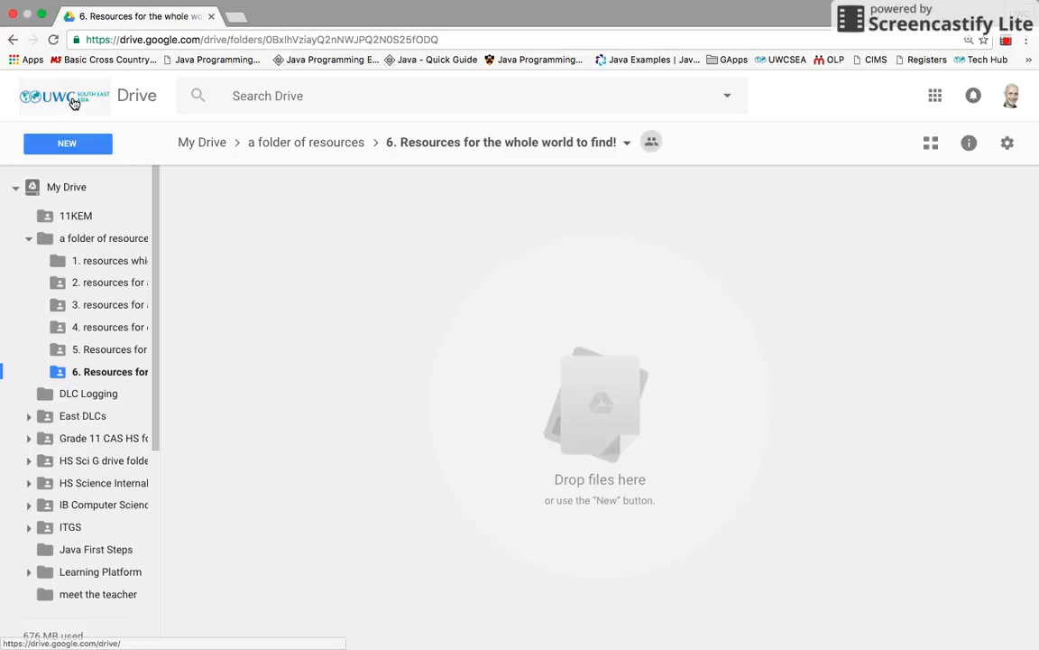
left_click(14, 42)
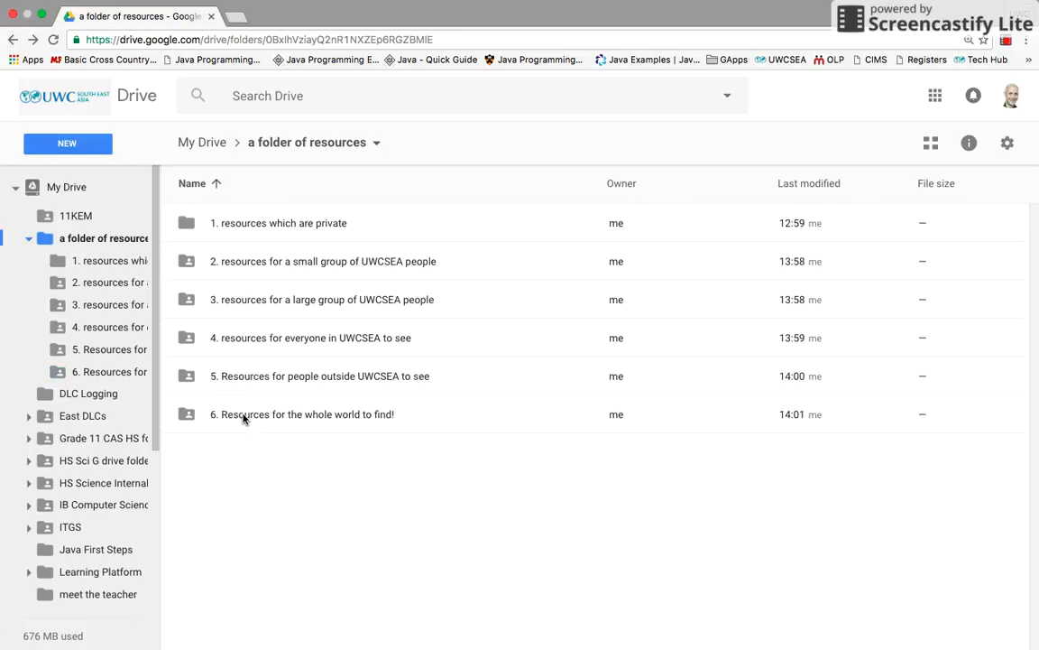
right_click(244, 415)
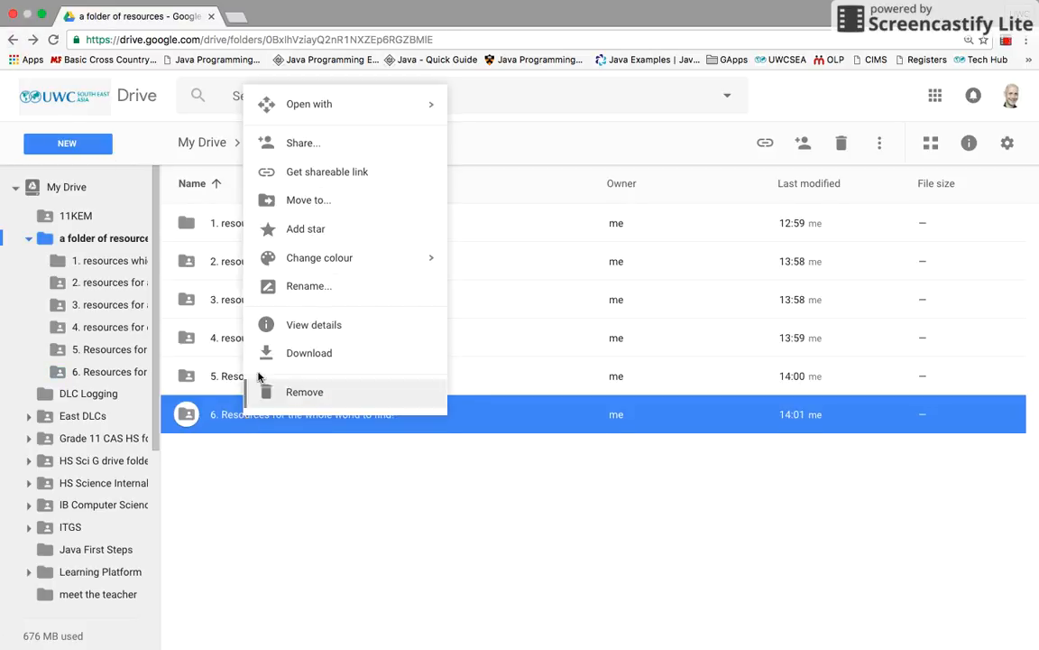
left_click(312, 144)
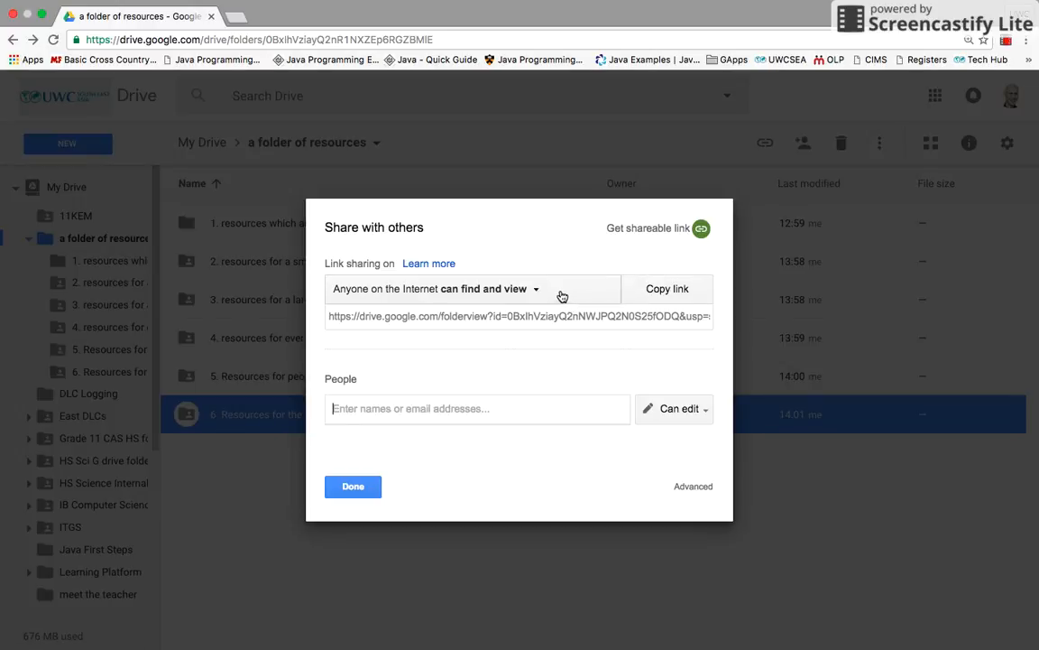
left_click(534, 289)
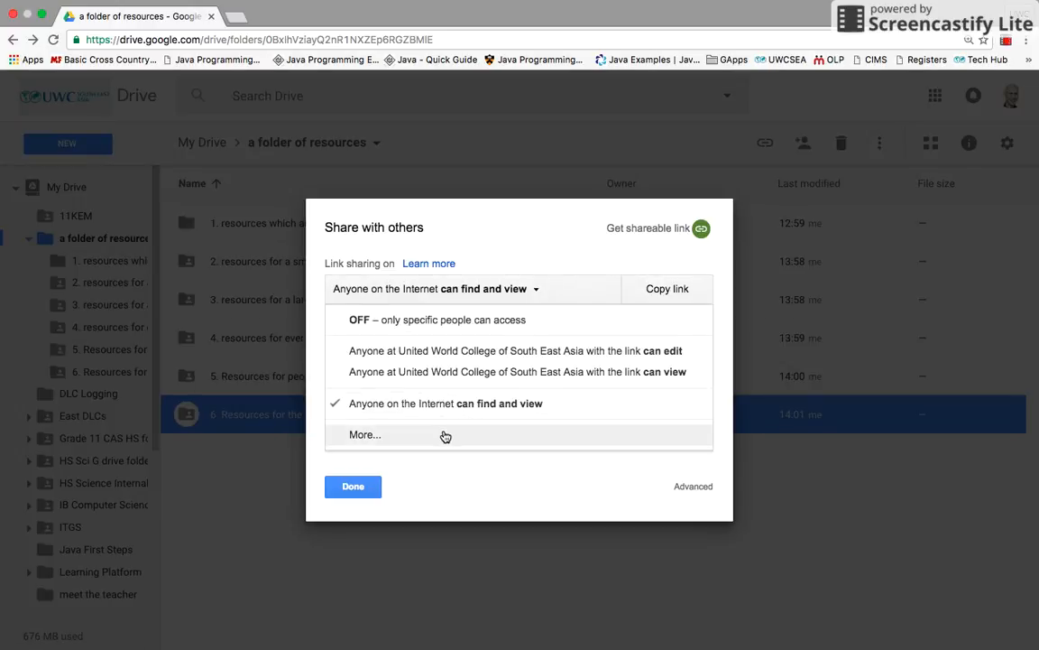
left_click(378, 434)
left_click(561, 470)
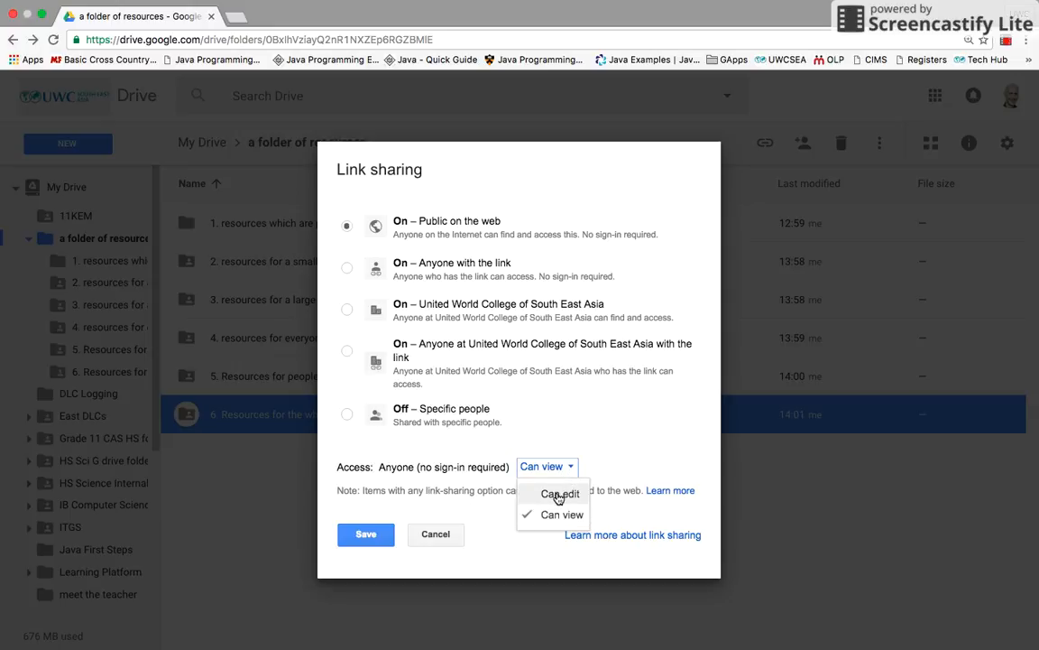
left_click(559, 496)
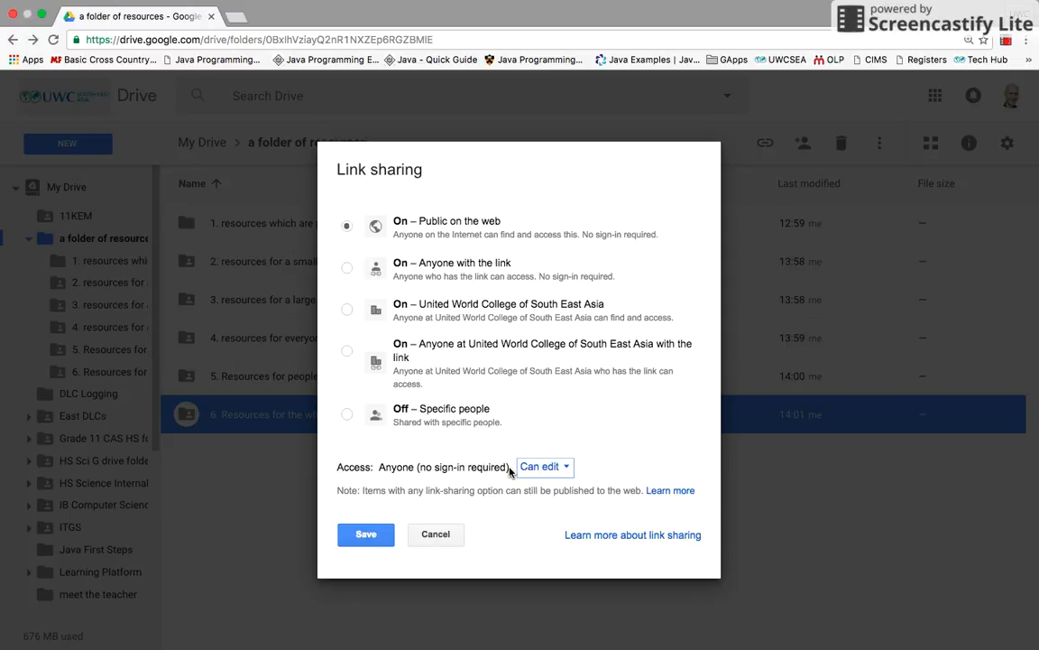
left_click_drag(509, 469, 338, 467)
left_click(364, 540)
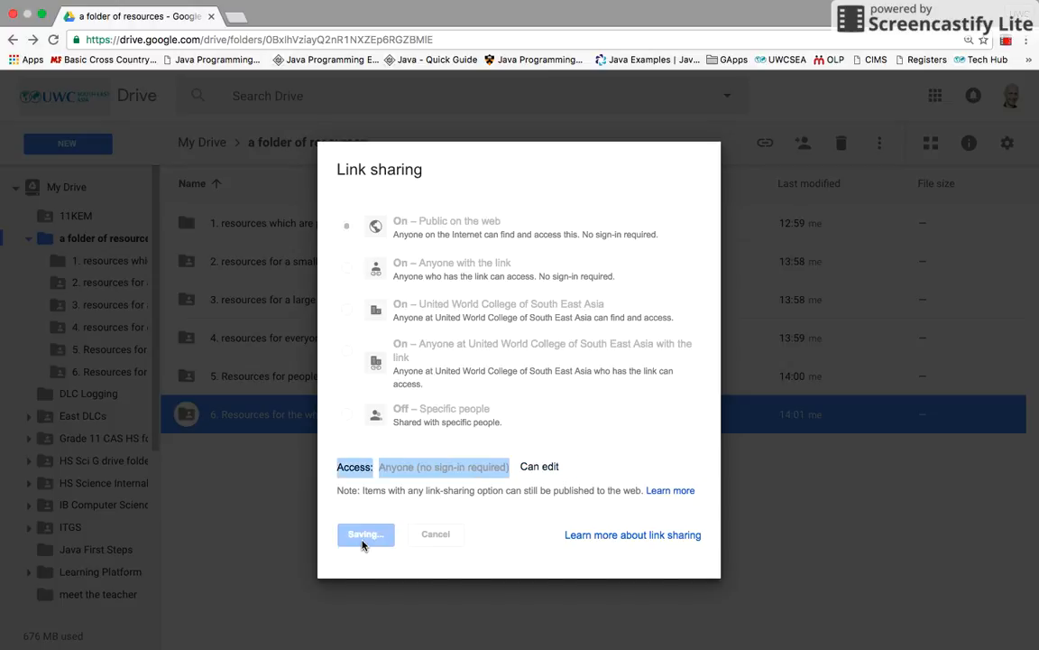
left_click(354, 485)
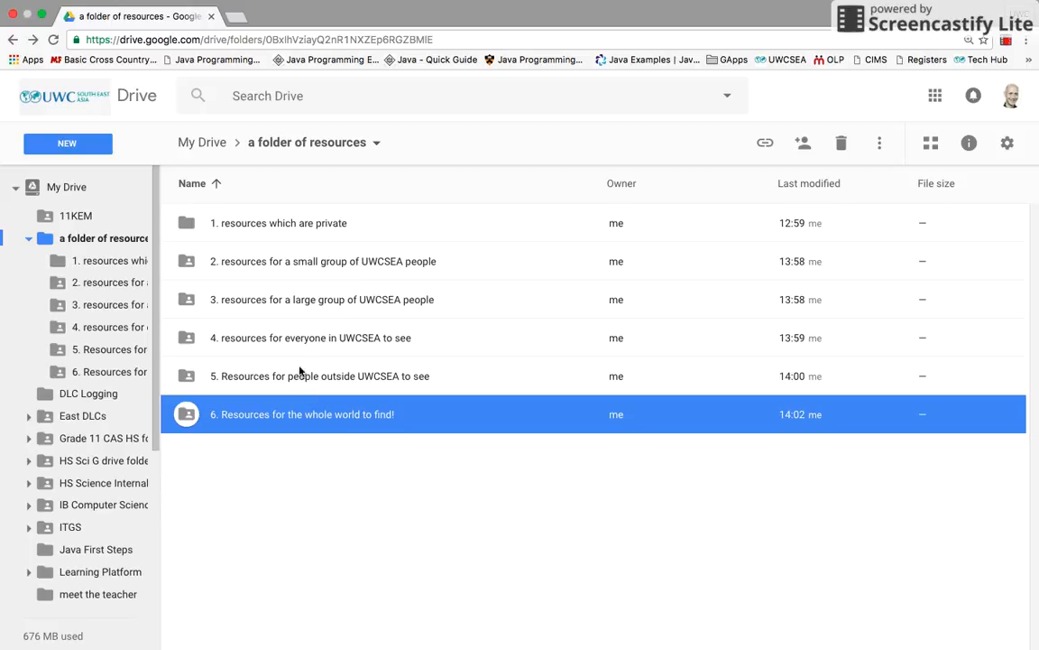